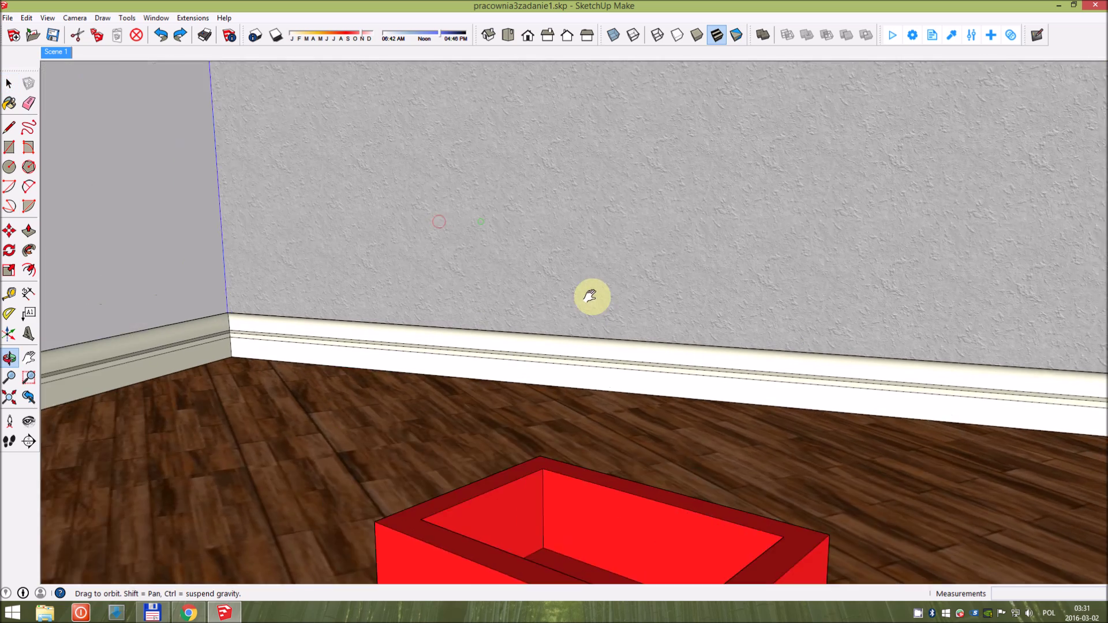
- Return to Select and pick the Paint Bucket to bring up the Materials window
key(space)
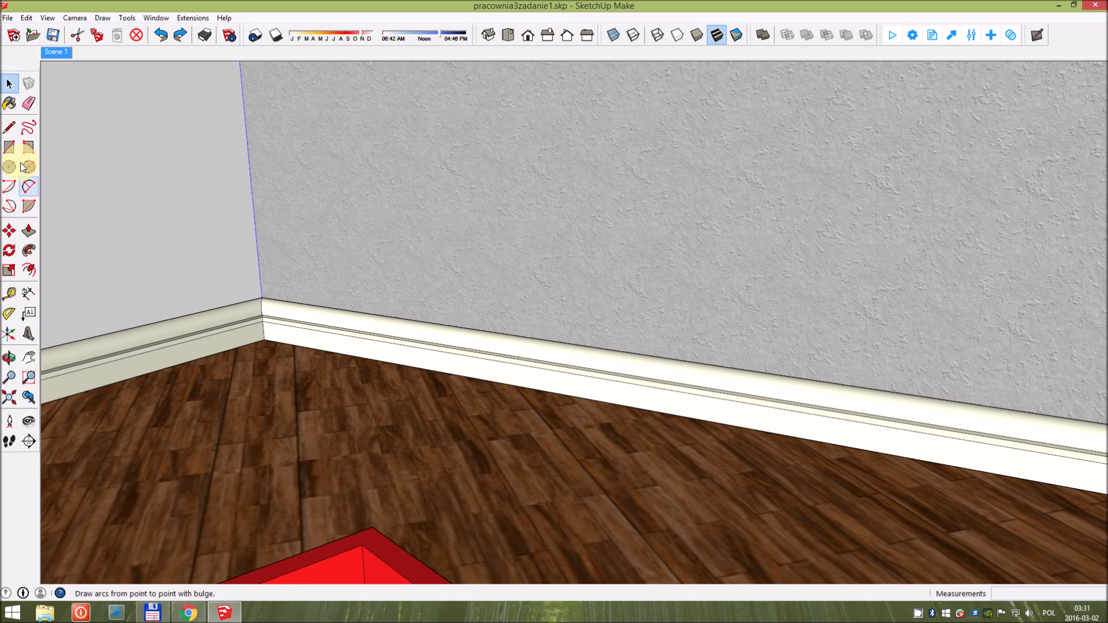
click(8, 103)
- Paint the back wall with White050 from the Brighter3D Lights material collection
click(494, 319)
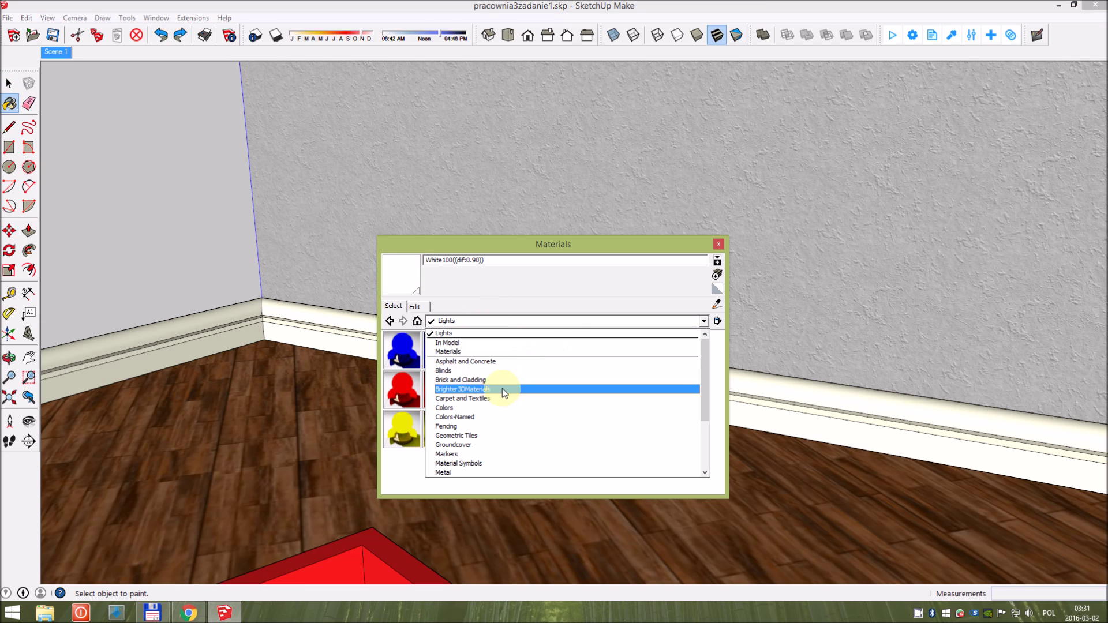
click(472, 390)
double_click(437, 360)
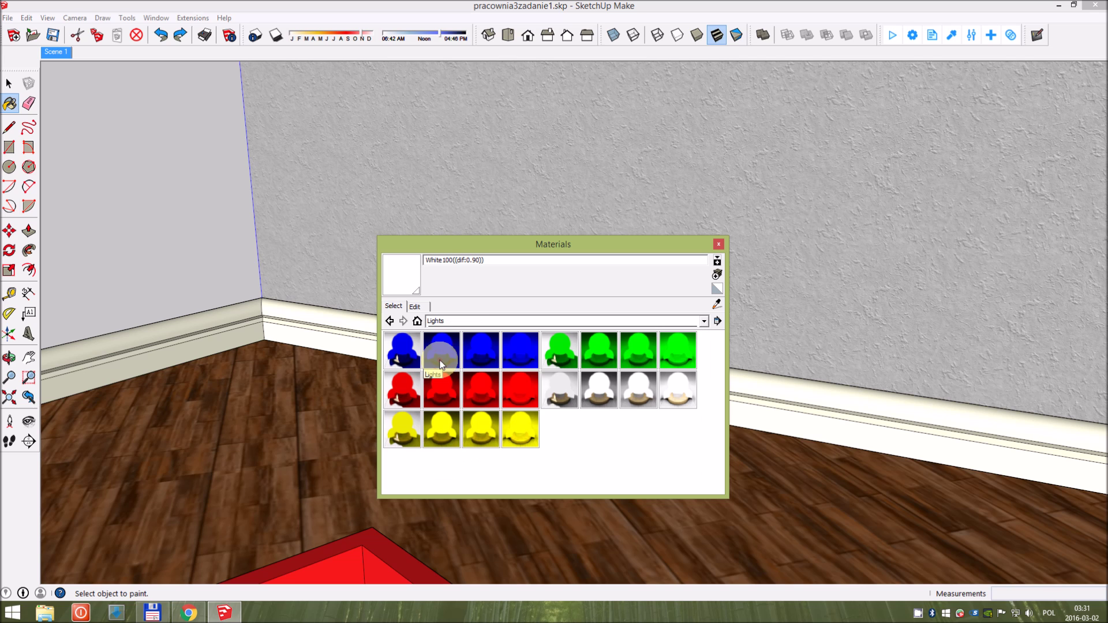
click(590, 394)
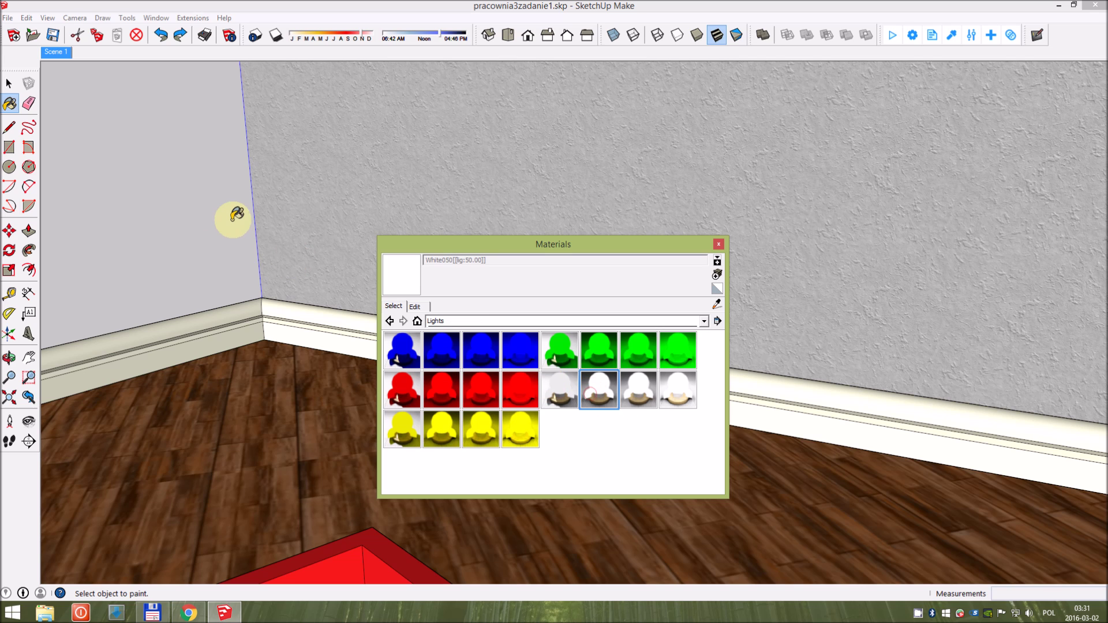
click(214, 205)
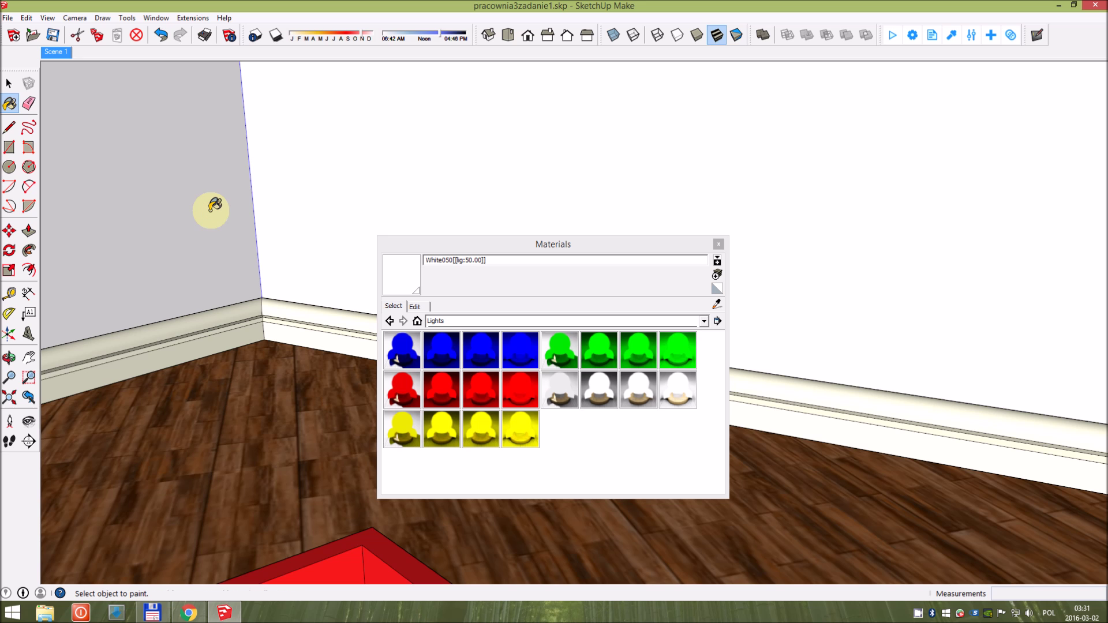
- Undo the back-wall paint, reselect White050, and bring up the Brighter3D render settings
key(ctrl+z)
key(ctrl+z)
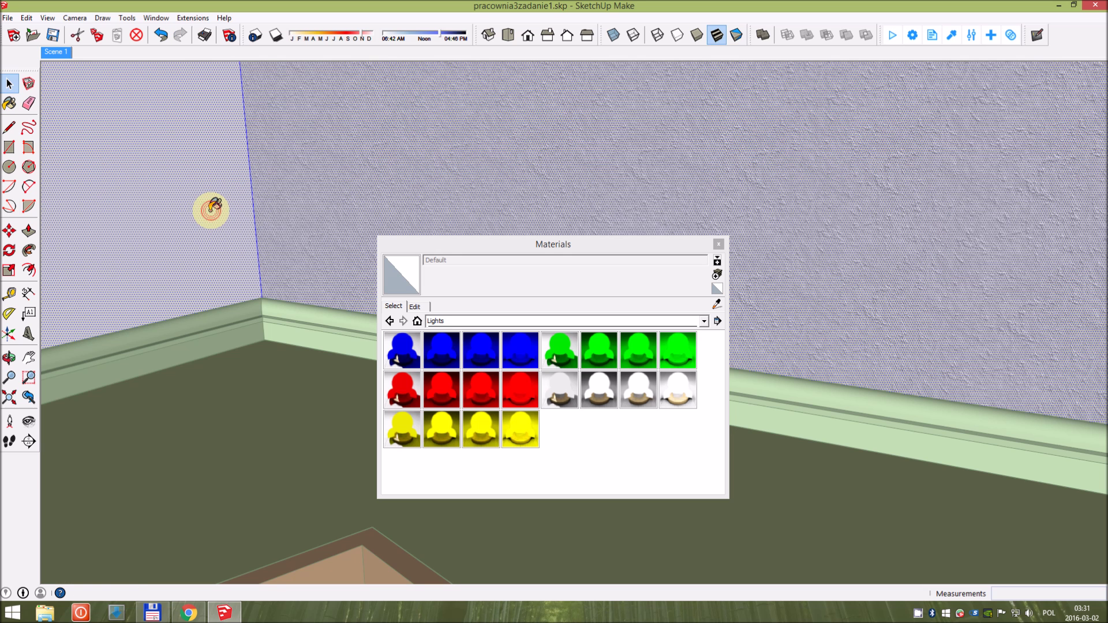
click(213, 221)
click(597, 391)
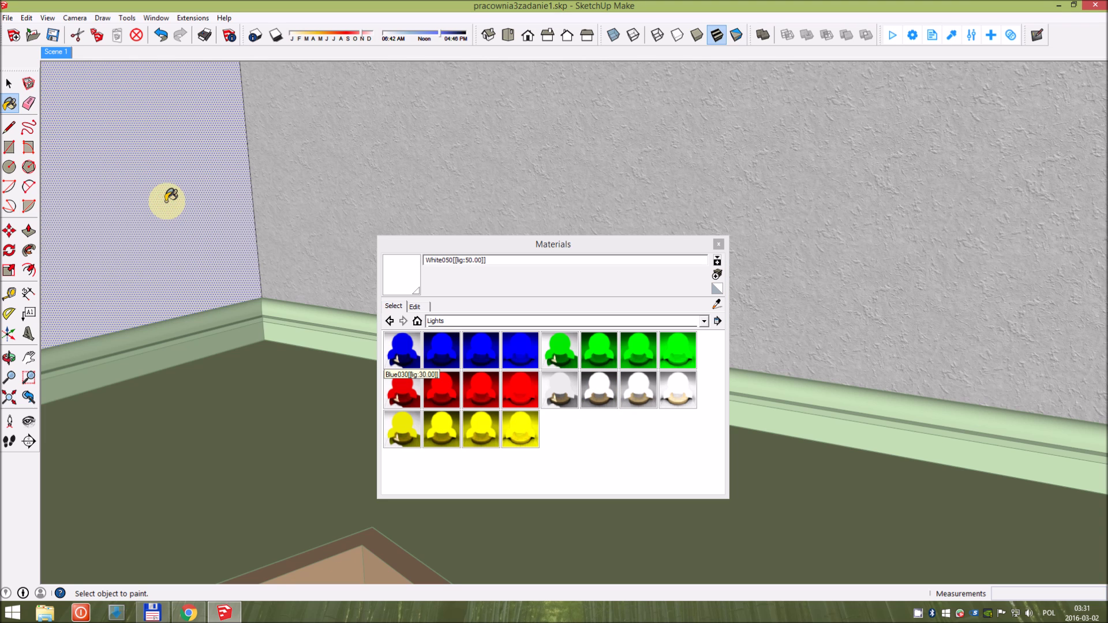
key(space)
click(719, 245)
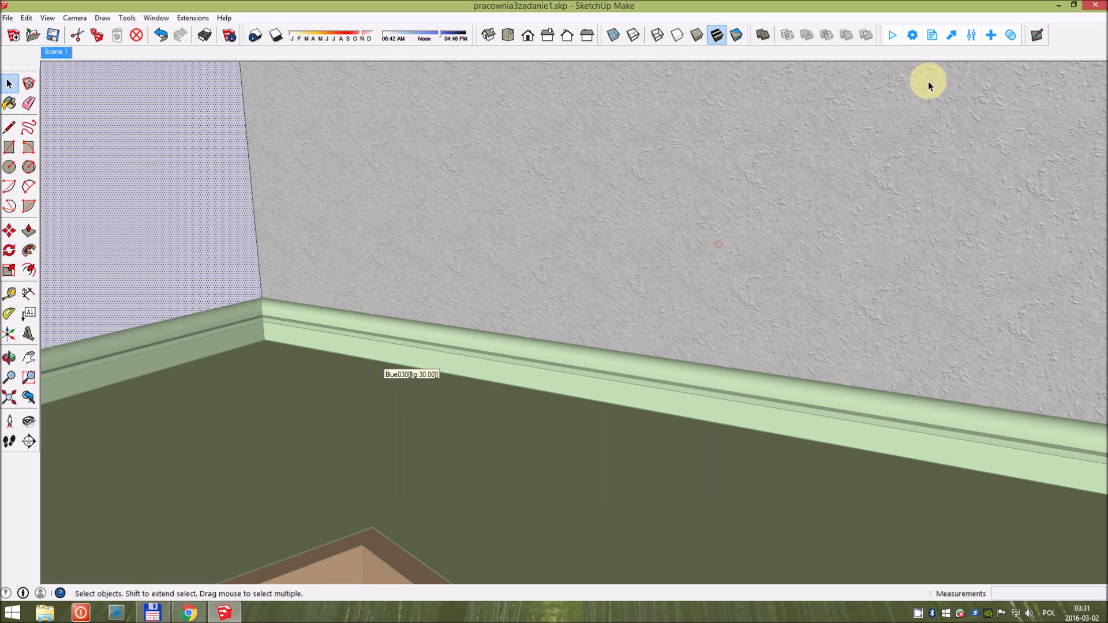
click(913, 36)
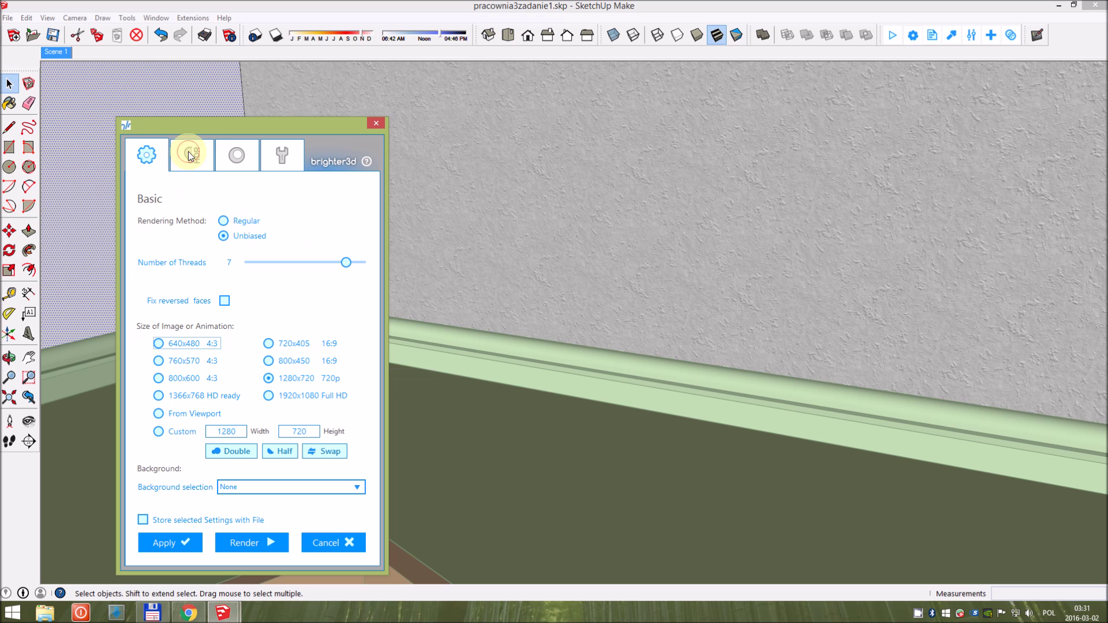
- Render the room with Brighter3D, then move and enlarge the render window to view the image
click(193, 154)
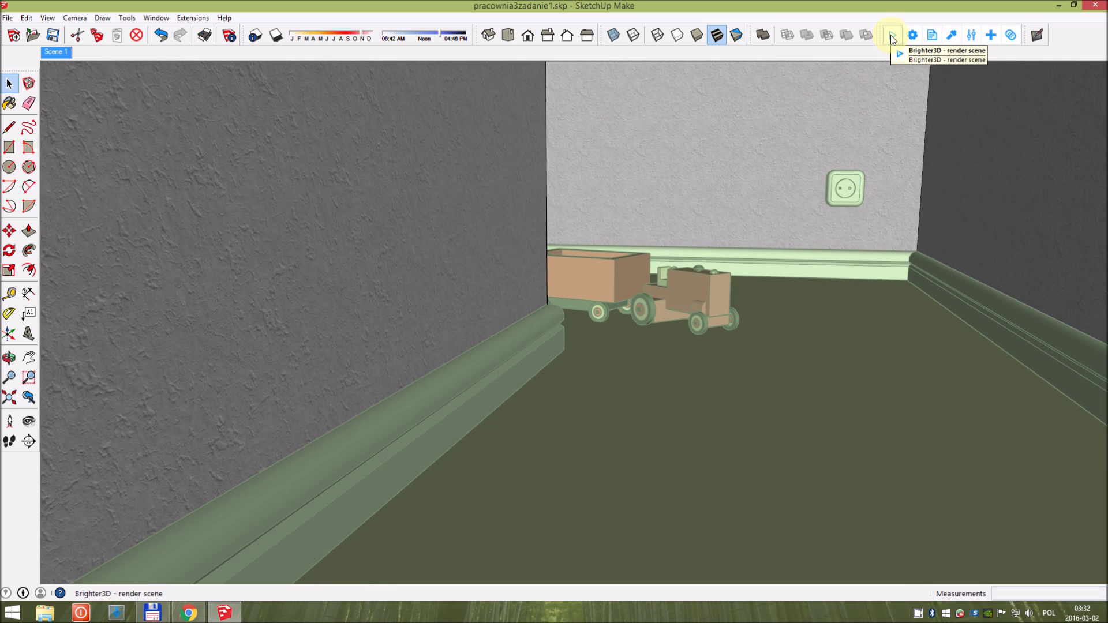
click(891, 35)
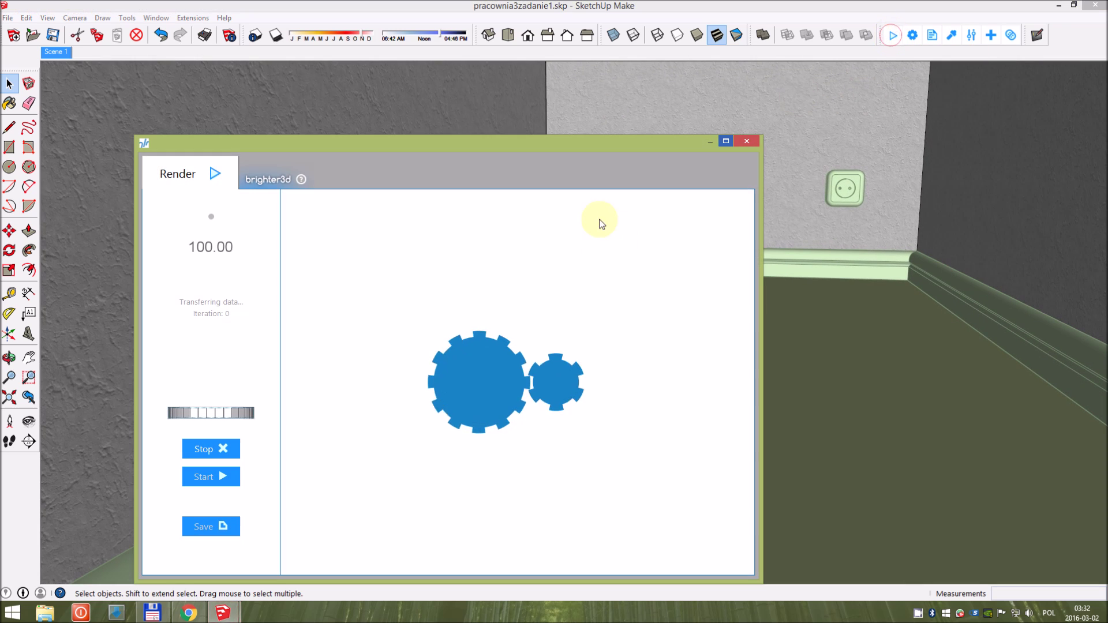
drag(572, 146, 487, 83)
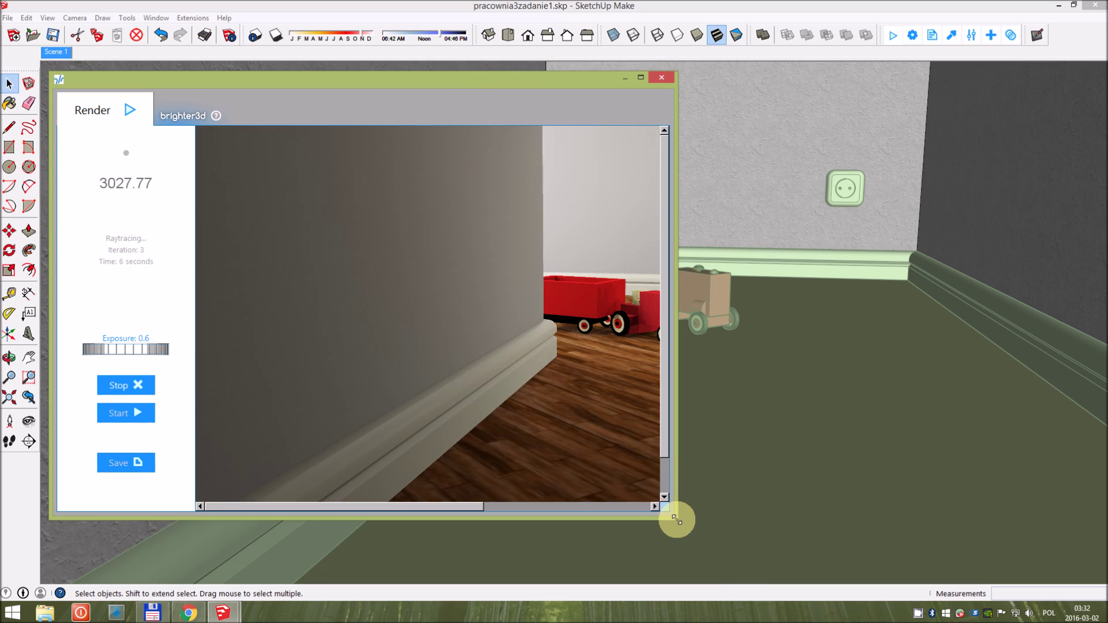
mouse_move(676, 517)
mouse_down()
mouse_move(888, 562)
mouse_move(959, 563)
mouse_up()
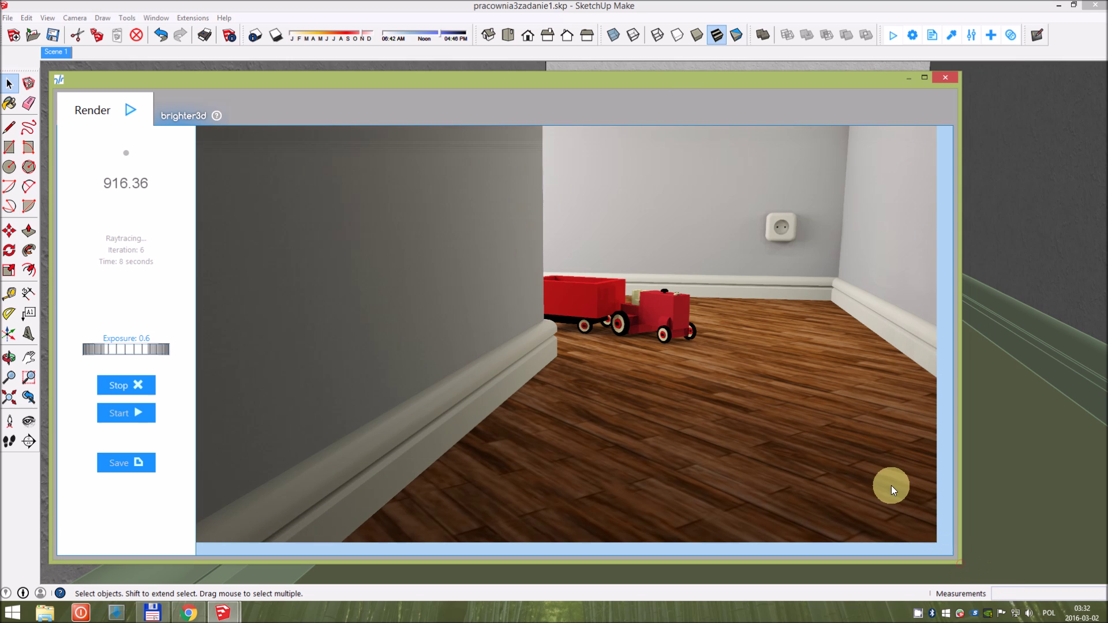
click(934, 36)
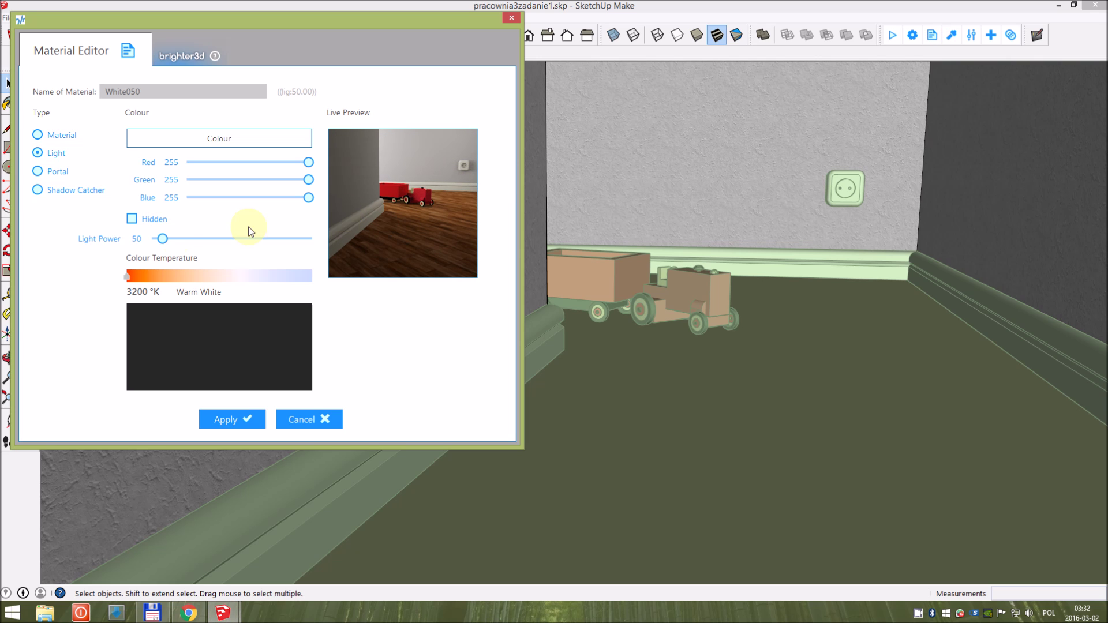
- Set White050's colour temperature to 2500K, then about 8120K, and raise light power to 227
click(163, 275)
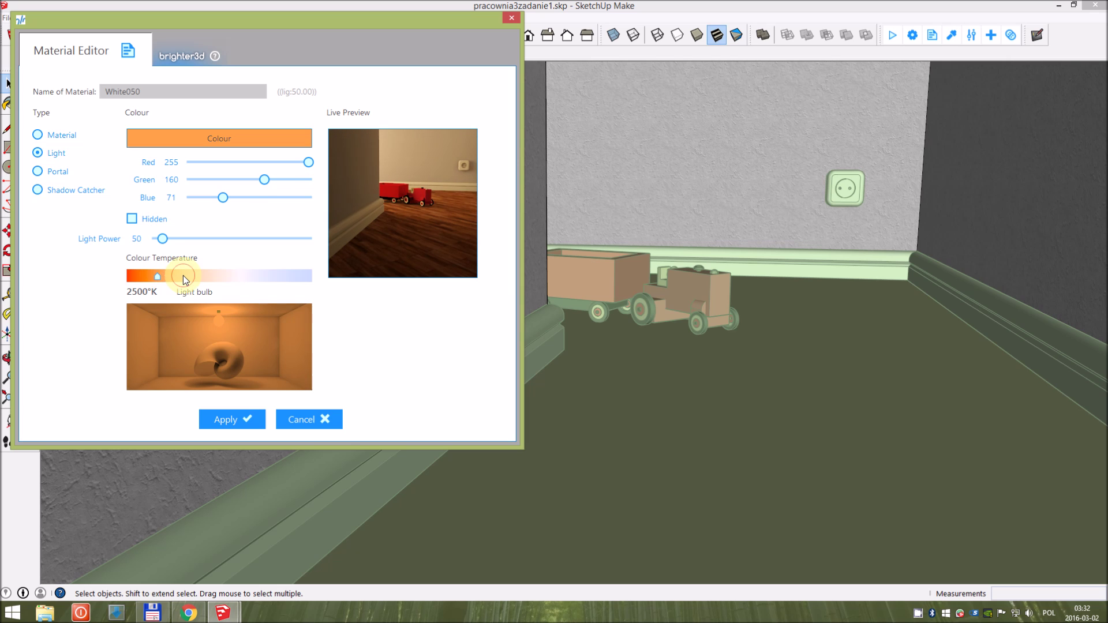
mouse_move(234, 275)
mouse_down()
mouse_move(299, 277)
mouse_move(273, 277)
mouse_up()
click(182, 238)
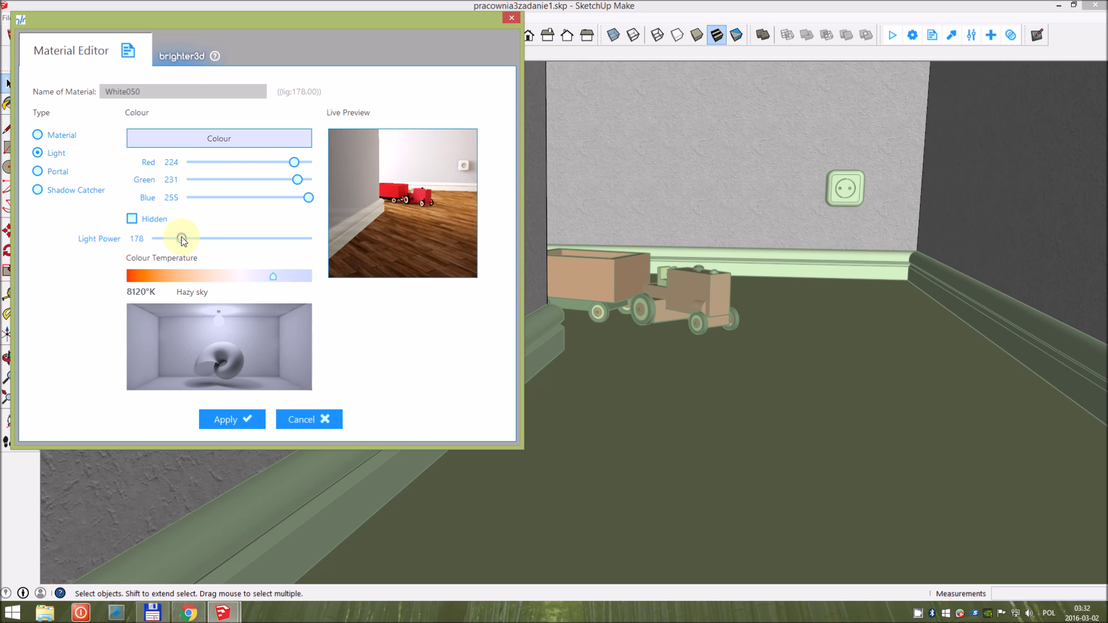
drag(181, 239, 189, 241)
scroll(762, 217, up, 3)
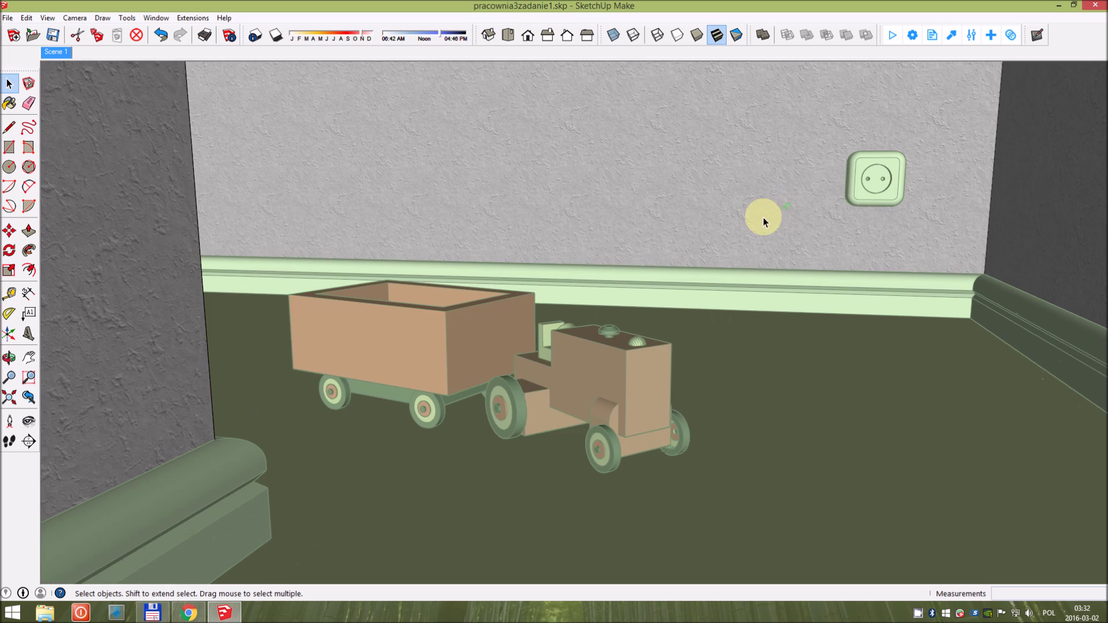
scroll(628, 218, up, 3)
- Pick the wall's White050 material in the Brighter3D Material Editor and apply its settings
middle_drag(628, 219, 718, 264)
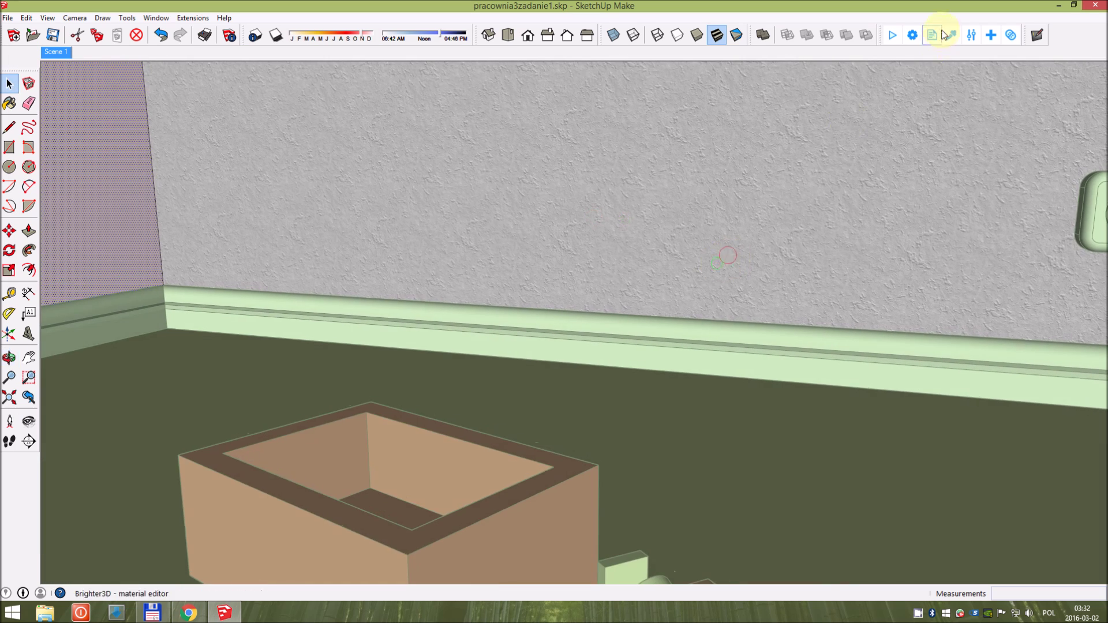
click(951, 35)
click(103, 197)
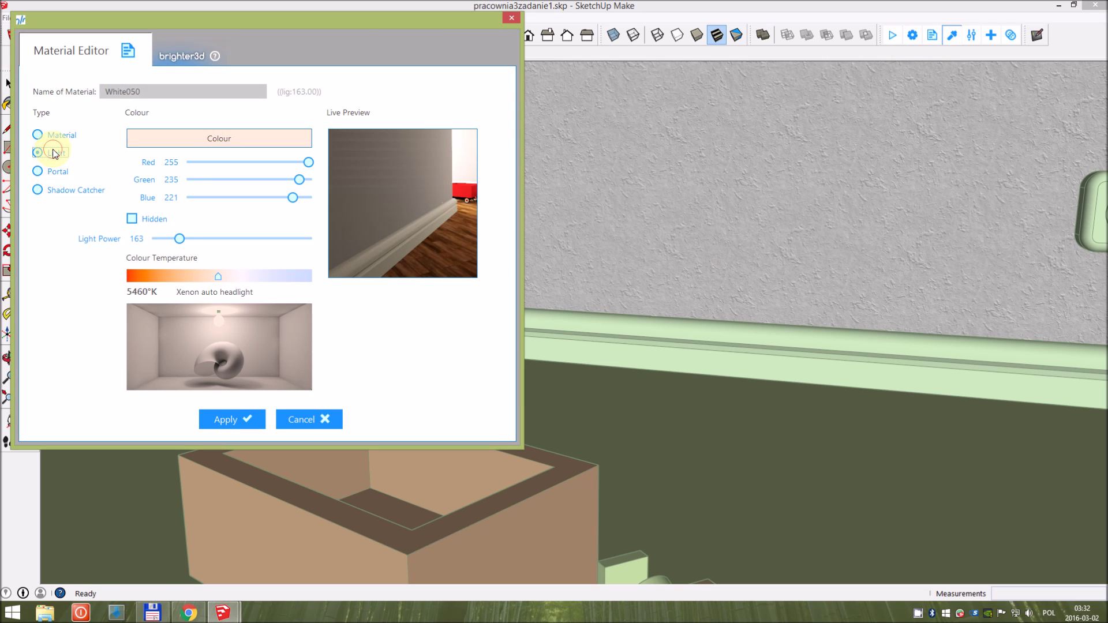
click(230, 418)
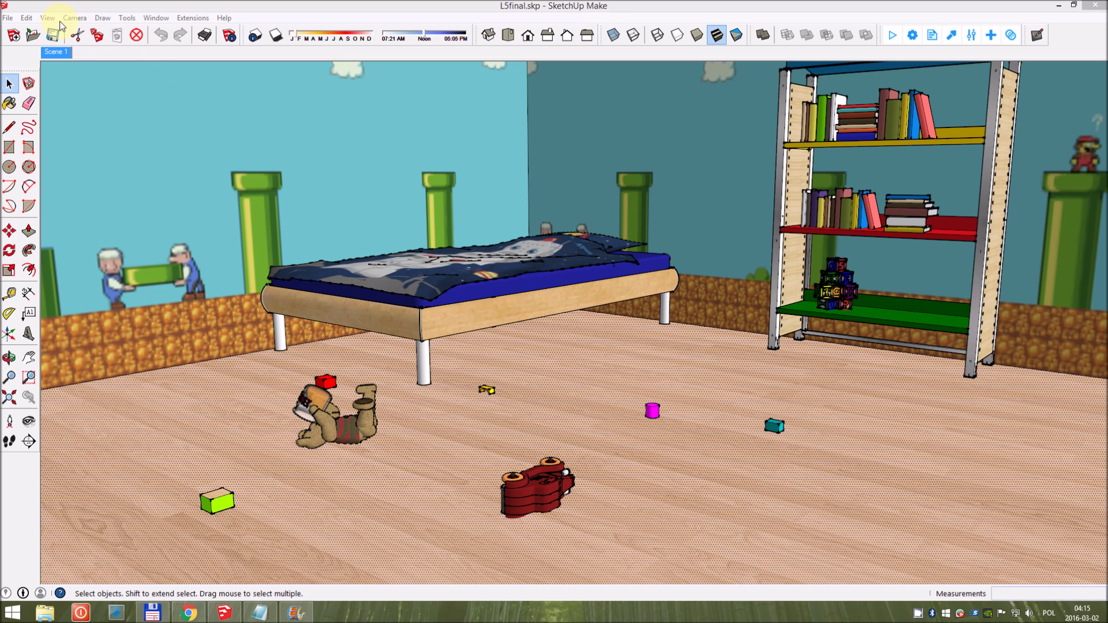
- Enable the Shadows toolbar through View > Toolbars and bring up Shadow Settings
click(49, 18)
click(72, 31)
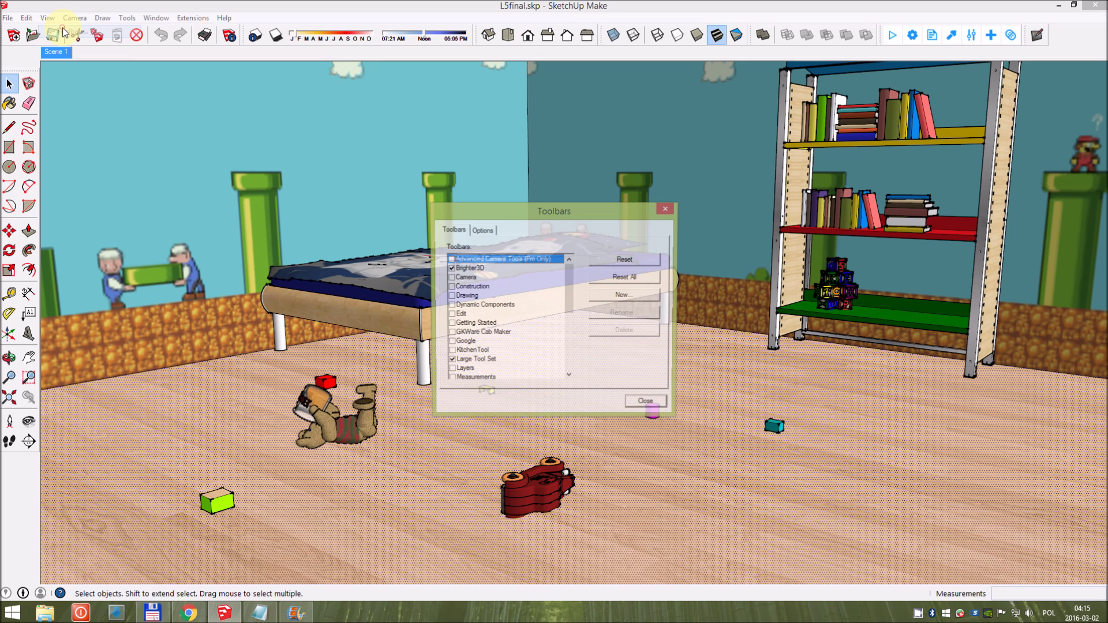
drag(571, 307, 567, 347)
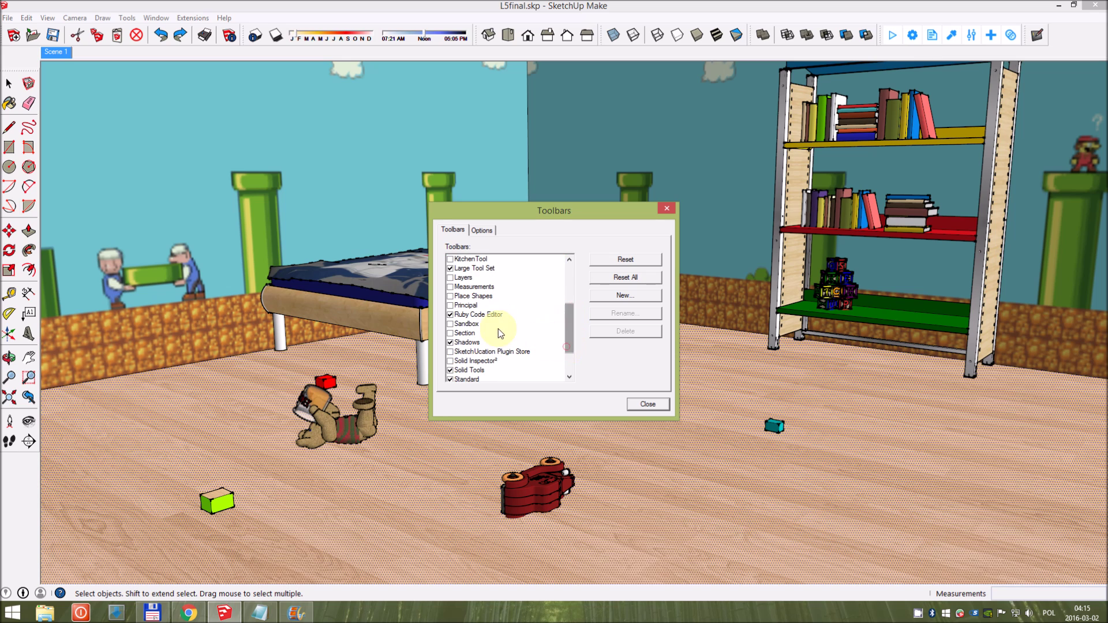
click(468, 346)
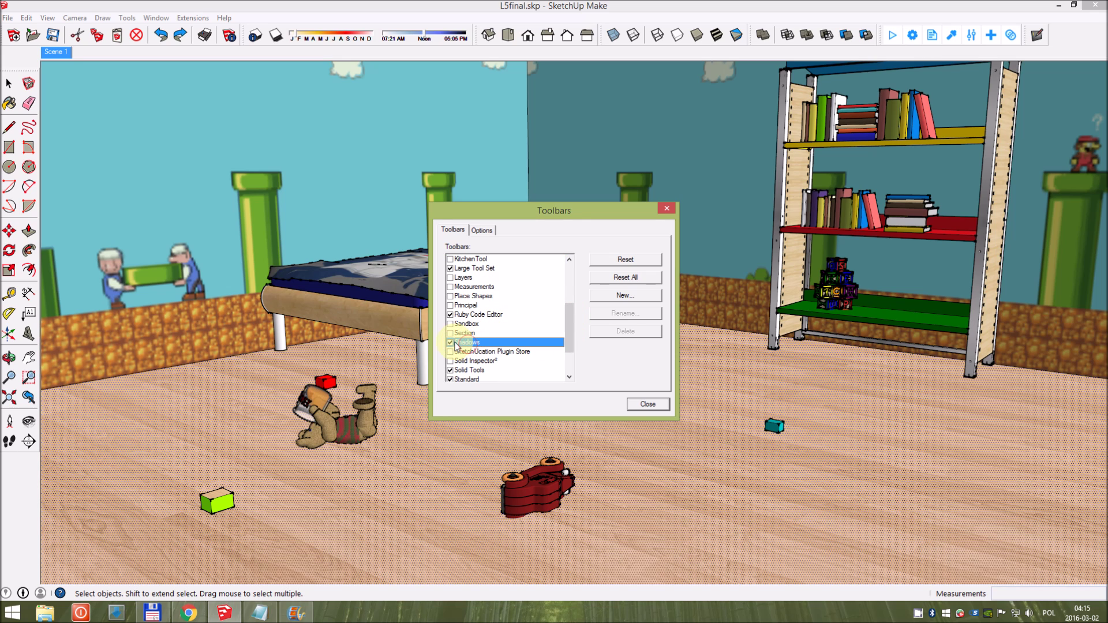
click(450, 343)
click(641, 407)
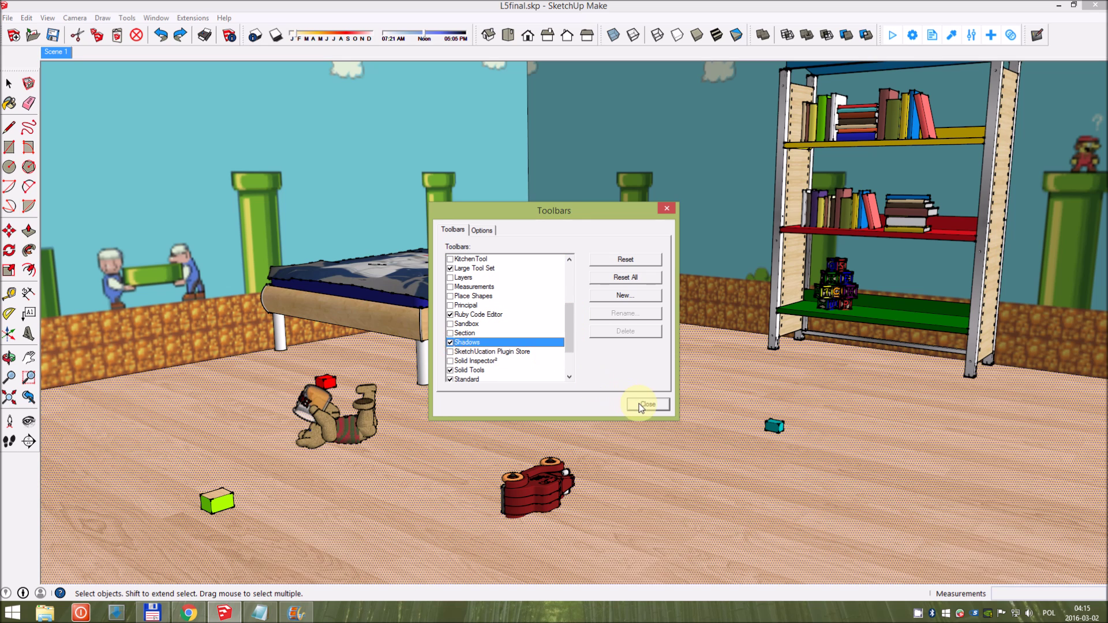
click(256, 35)
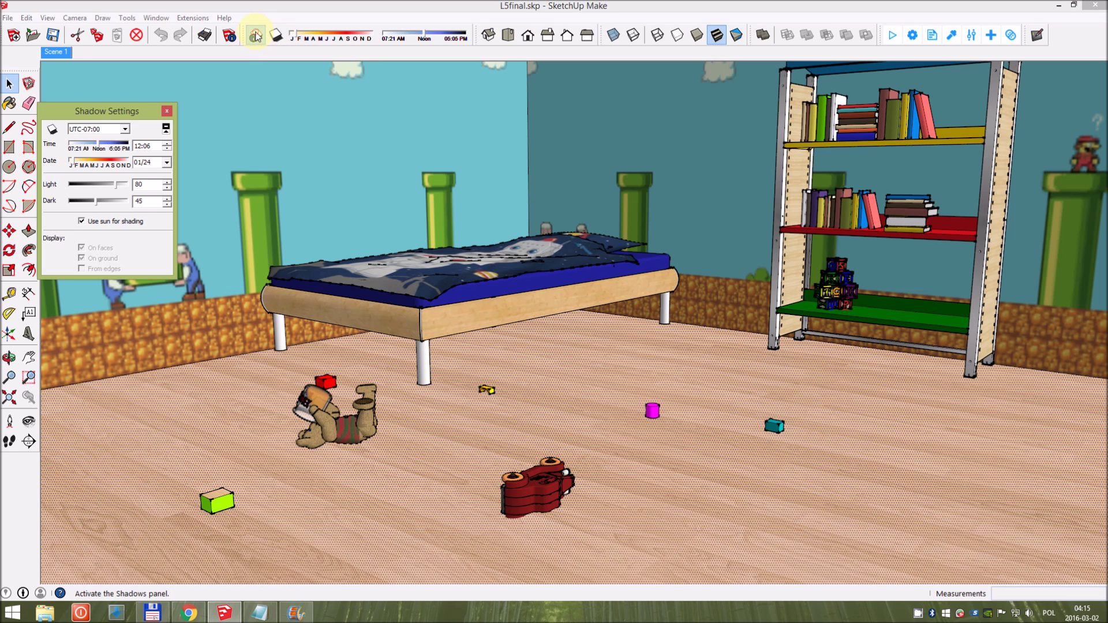
- Switch sun shadows on and set the shadow time to 13:25
click(53, 130)
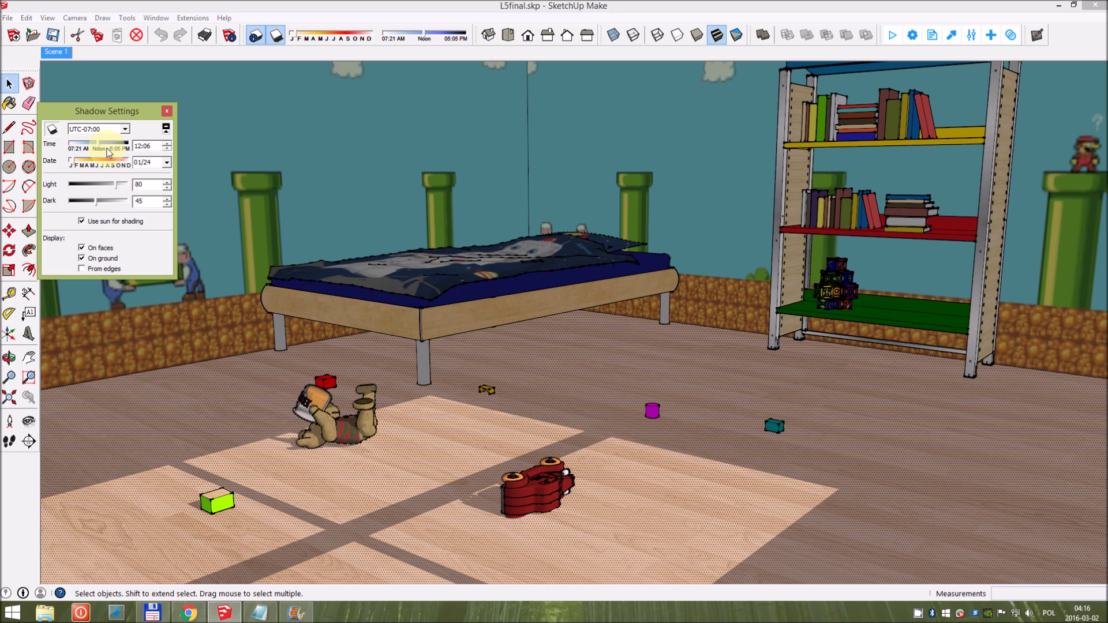
drag(97, 145, 106, 149)
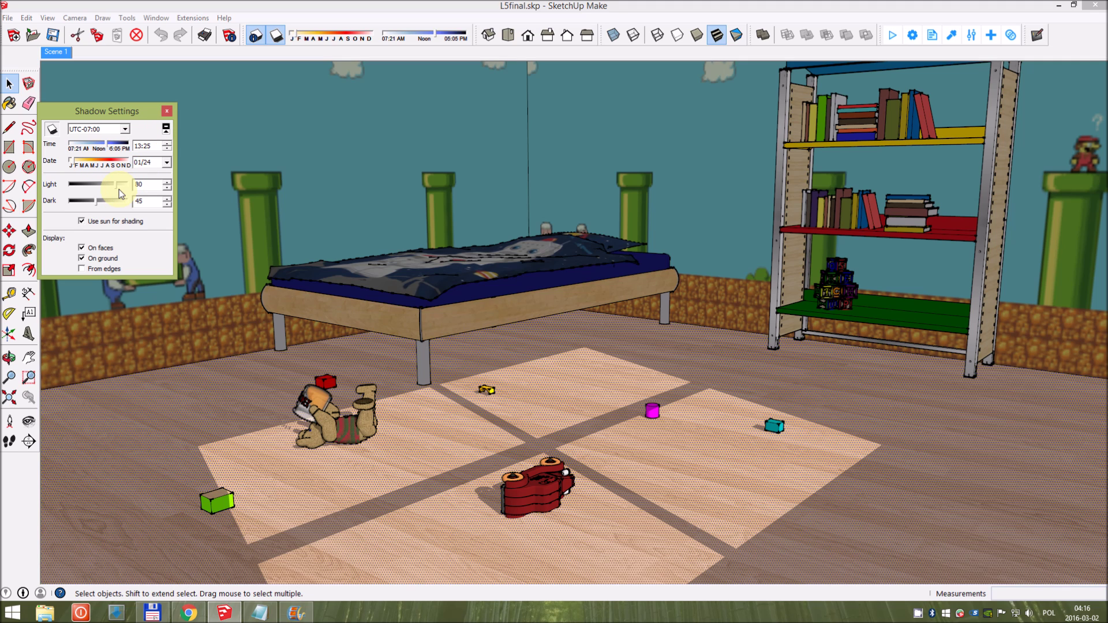
click(166, 111)
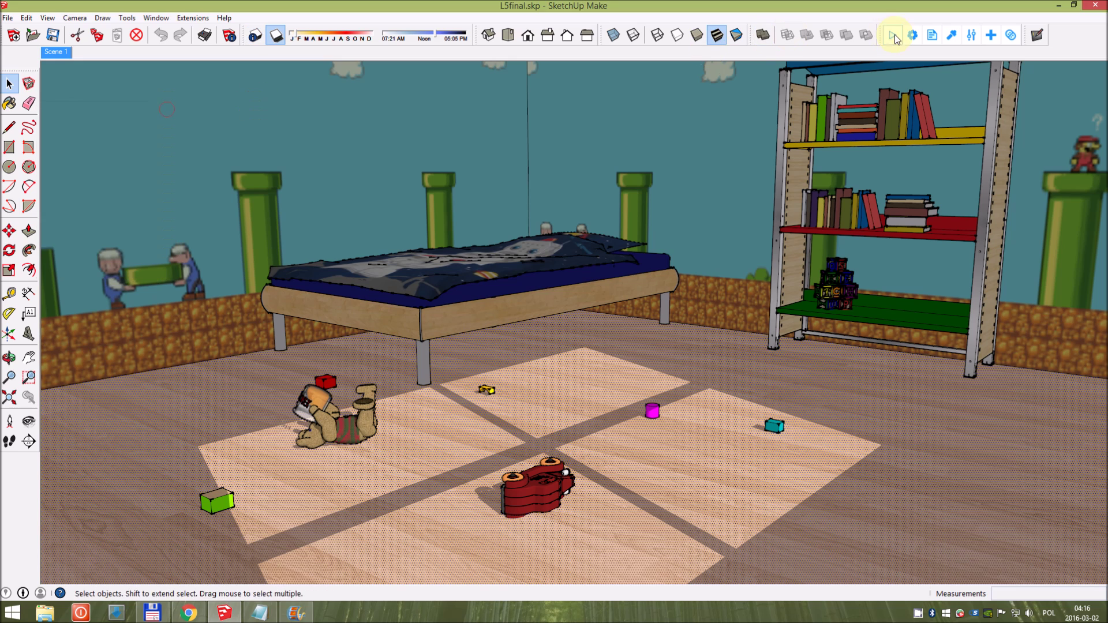
- Keep Allow Sunlight ticked in Brighter3D's Sunlight settings and render the kids' room
click(912, 35)
click(229, 157)
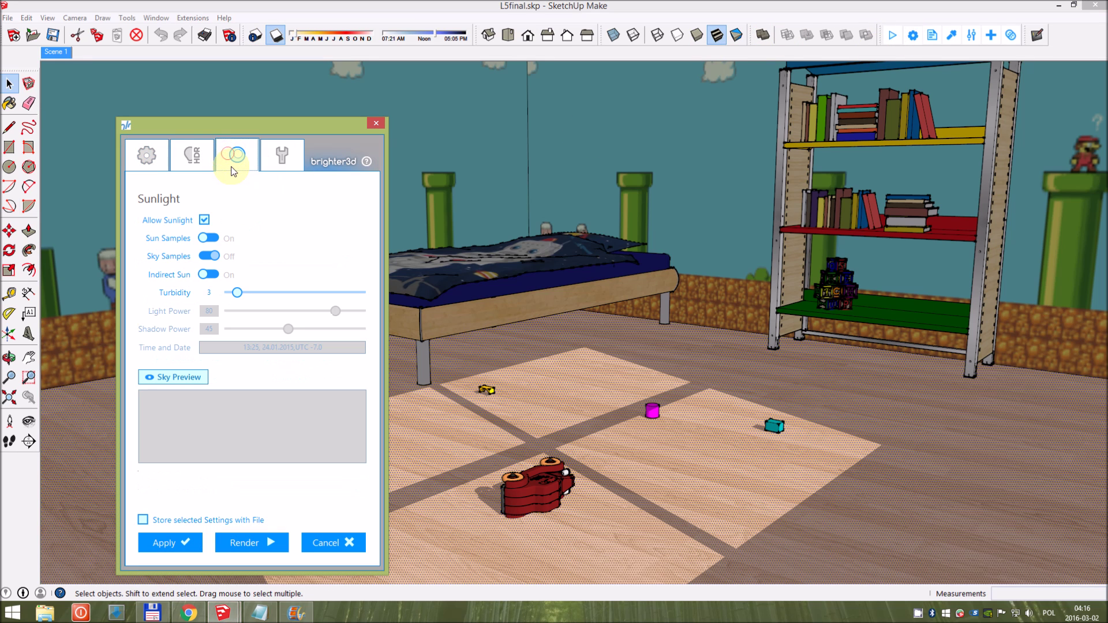
click(205, 220)
click(276, 543)
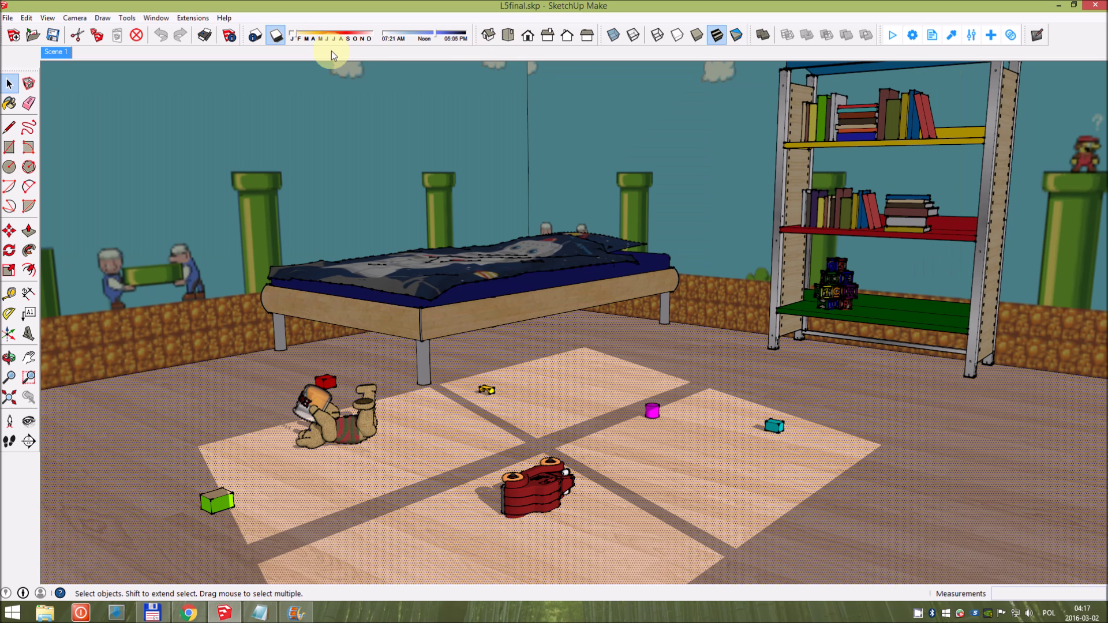
- Set sunlight Light to 95 and Dark to 19, raise render exposure, and close the render
click(256, 35)
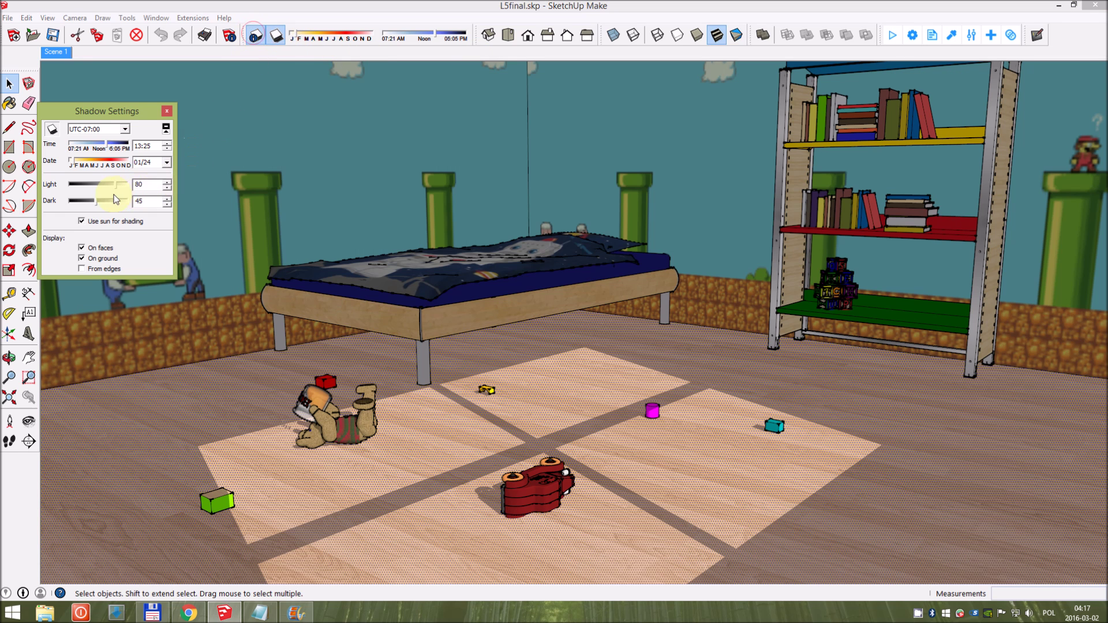
mouse_move(113, 184)
mouse_down()
mouse_move(126, 185)
mouse_move(82, 203)
mouse_up()
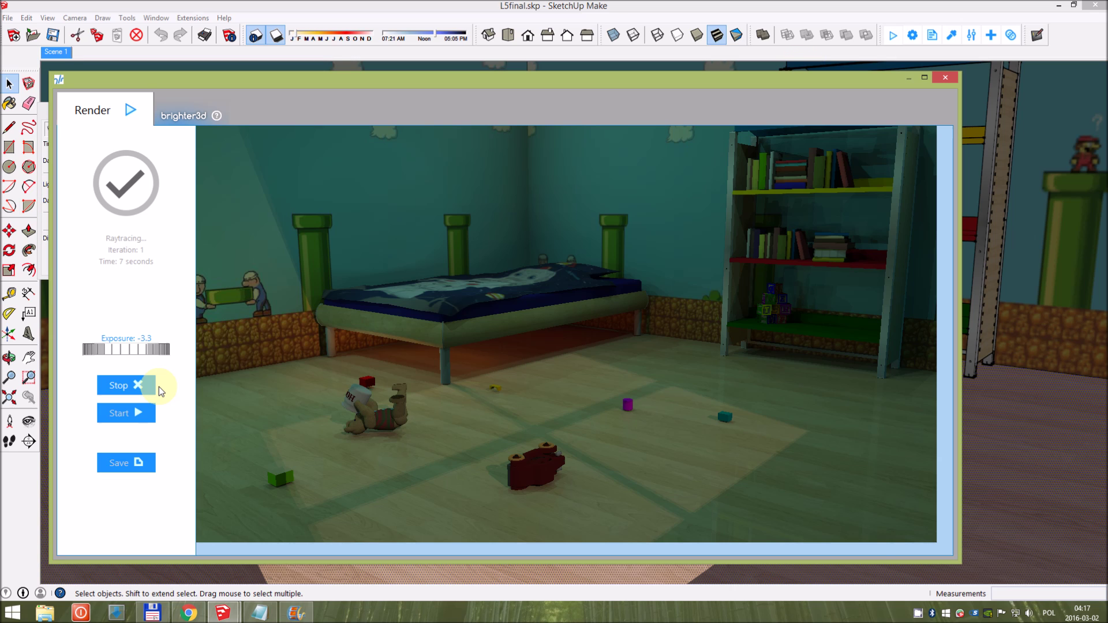
drag(138, 356, 132, 350)
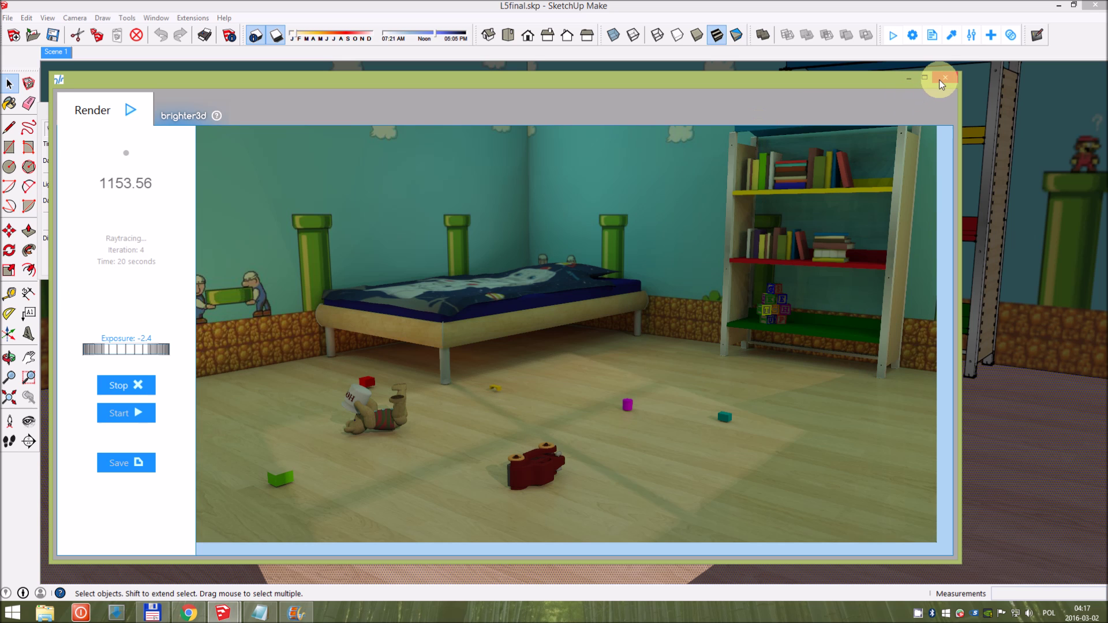
click(944, 77)
scroll(446, 257, down, 3)
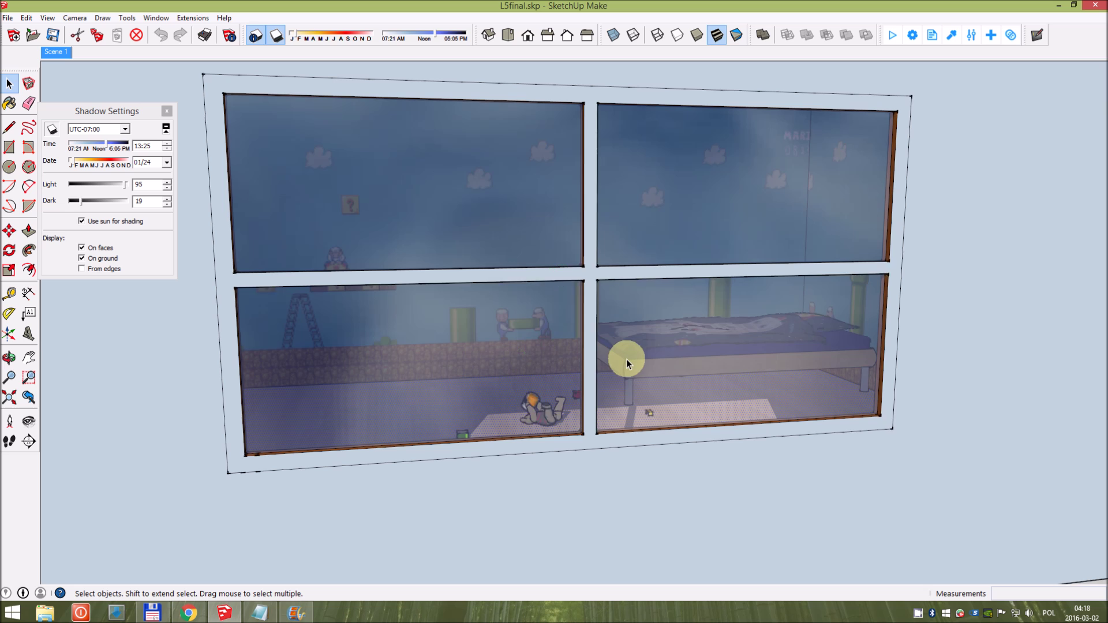
scroll(626, 359, up, 5)
- Inspect the WhiteGlass window material in the Brighter3D Material Editor and cancel without changes
mouse_move(624, 363)
middle_down()
mouse_move(604, 396)
mouse_move(297, 445)
mouse_move(564, 388)
mouse_move(321, 359)
middle_up()
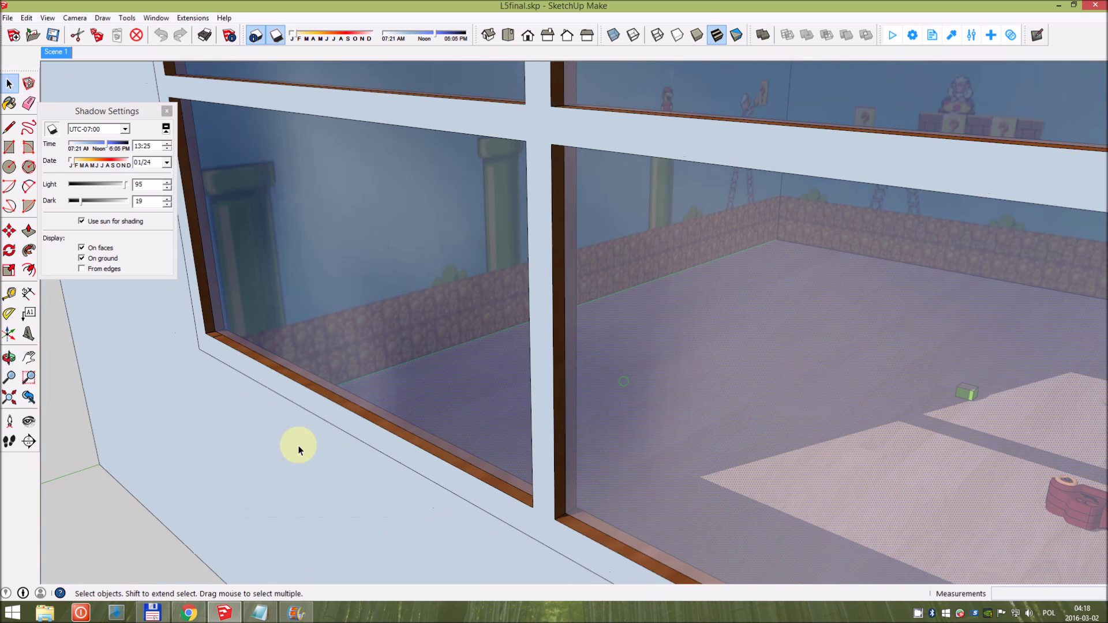
click(951, 35)
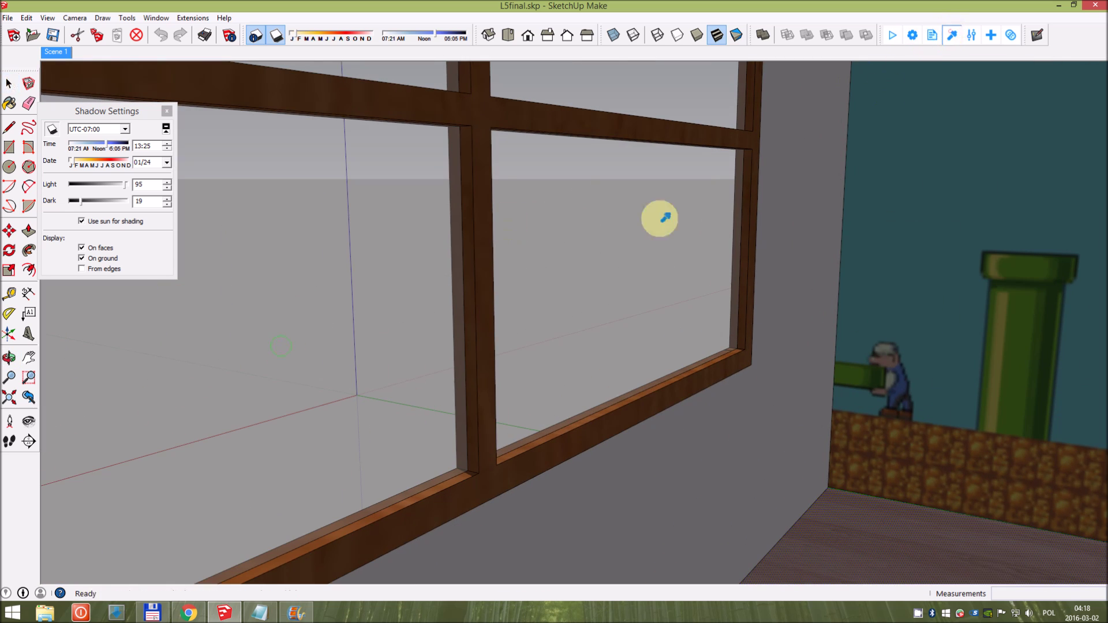
click(597, 252)
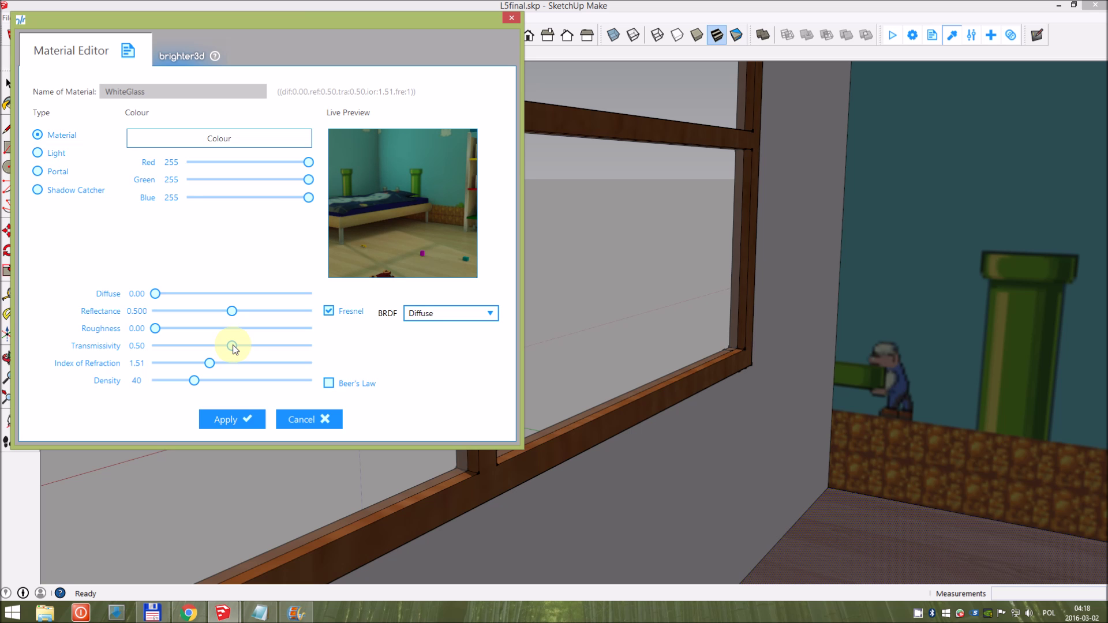
click(314, 419)
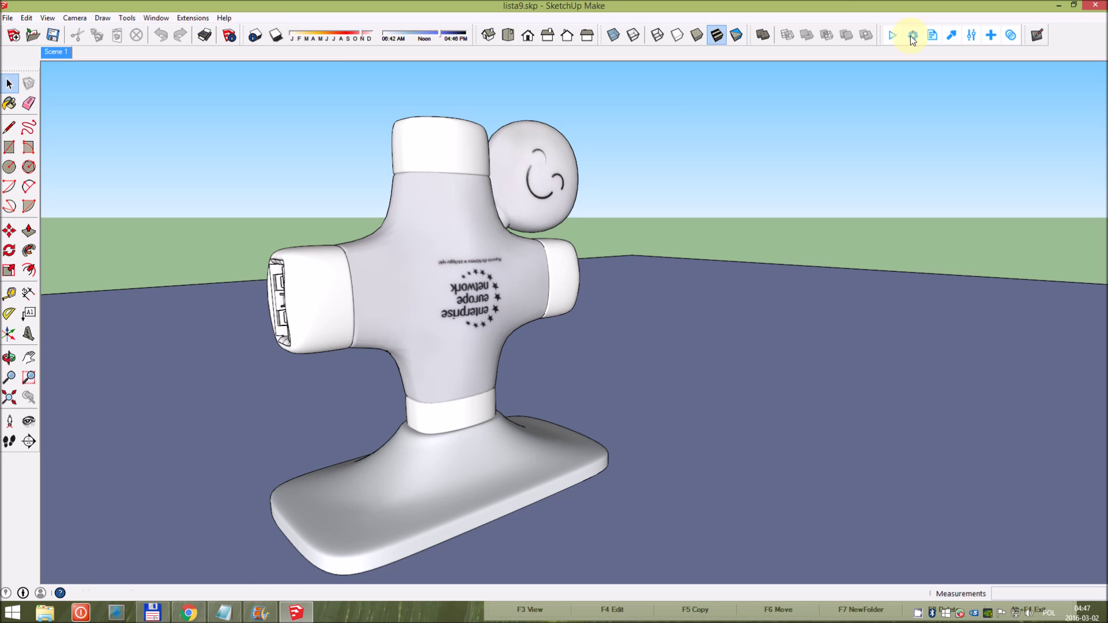
- Light the statue with an hdrmaps_com_free HDR map using direction-only mapping, and apply it
click(161, 319)
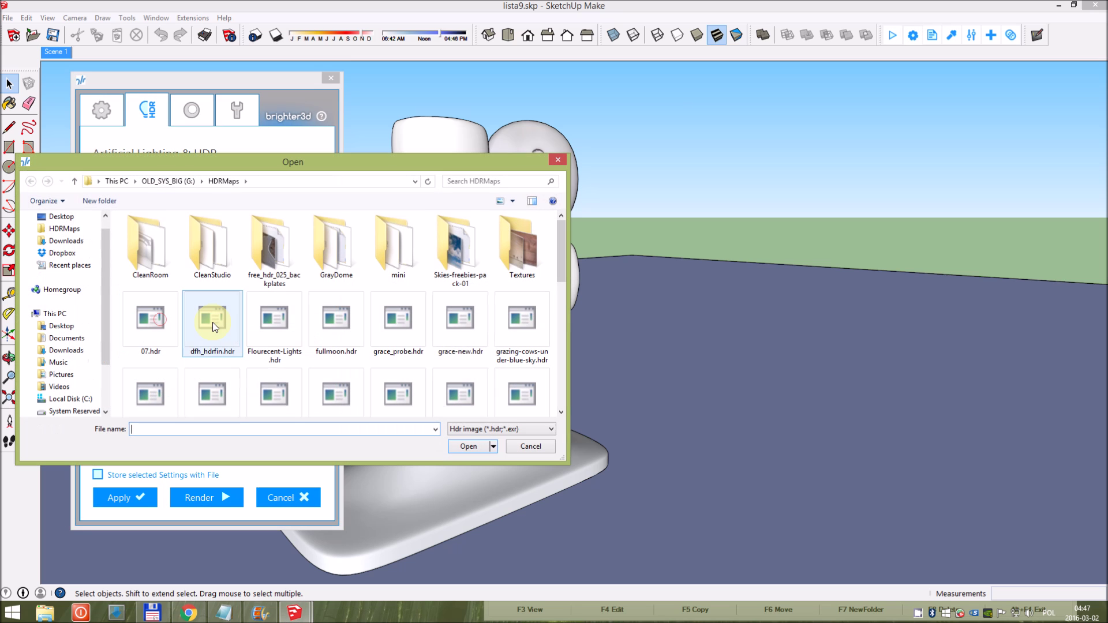
scroll(544, 285, down, 3)
scroll(538, 334, down, 3)
scroll(536, 342, down, 2)
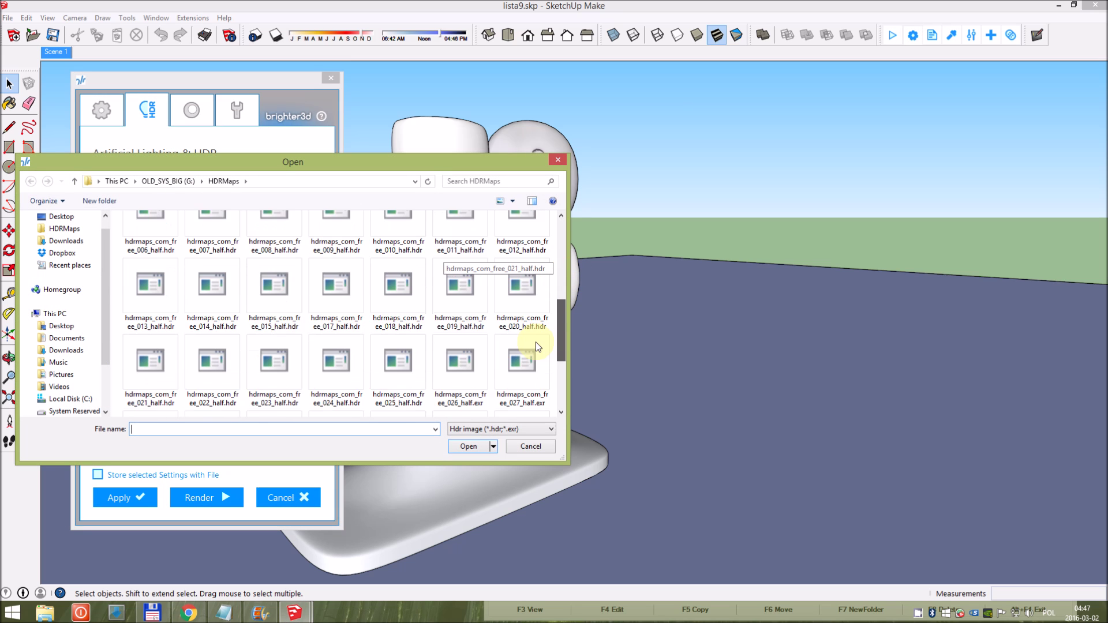
scroll(534, 357, down, 2)
double_click(457, 312)
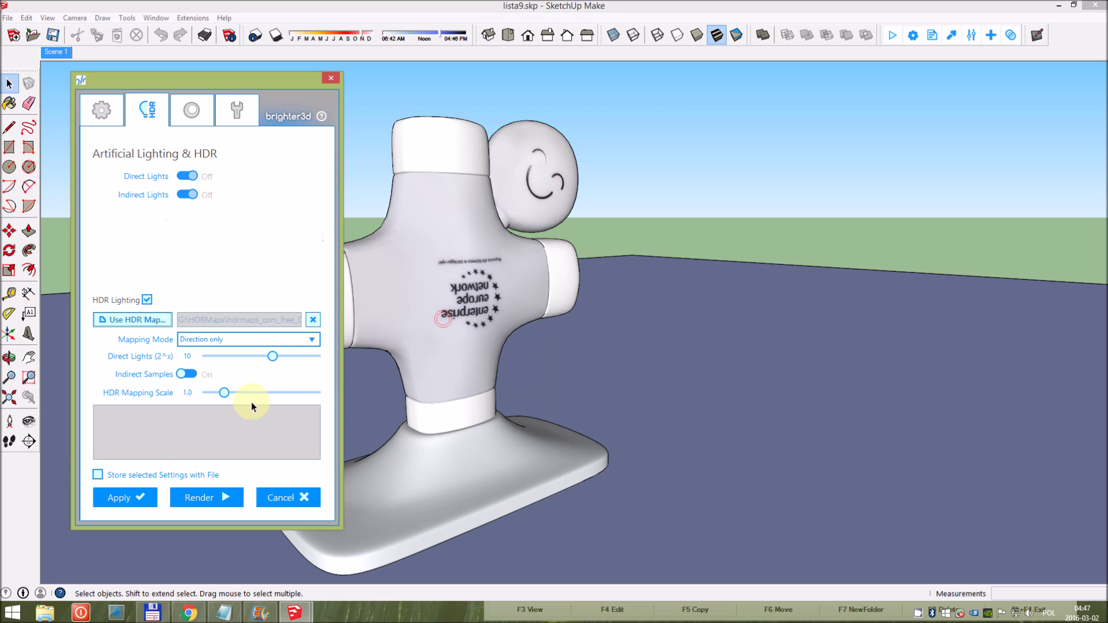
click(208, 339)
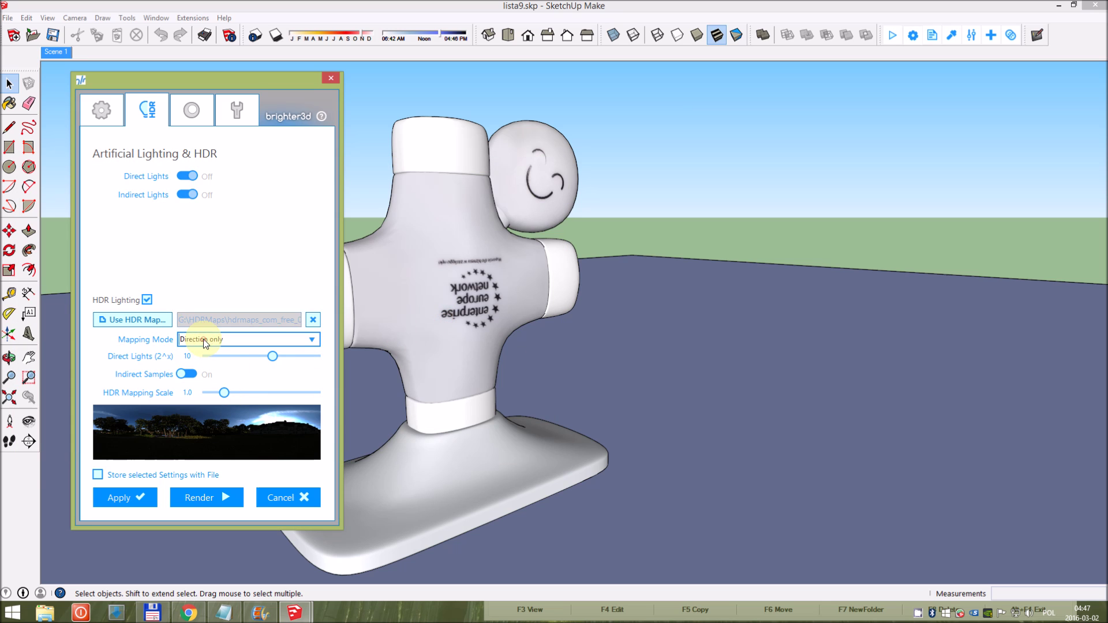
click(130, 498)
click(952, 35)
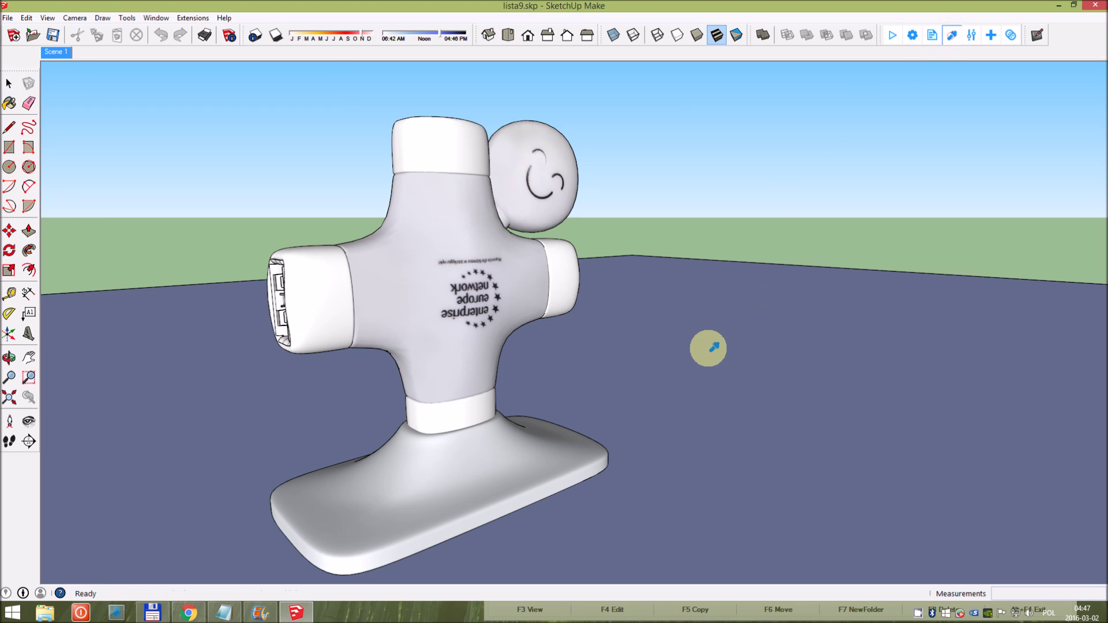
- Set the ground's Color_H05 material to Shadow Catcher and apply it
click(660, 385)
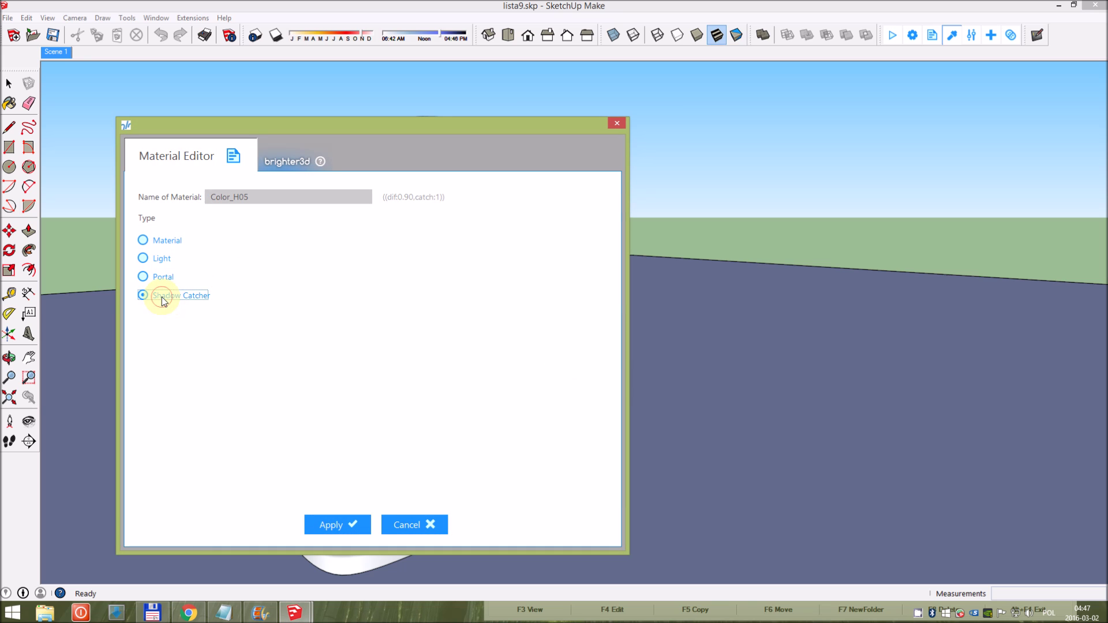
click(337, 526)
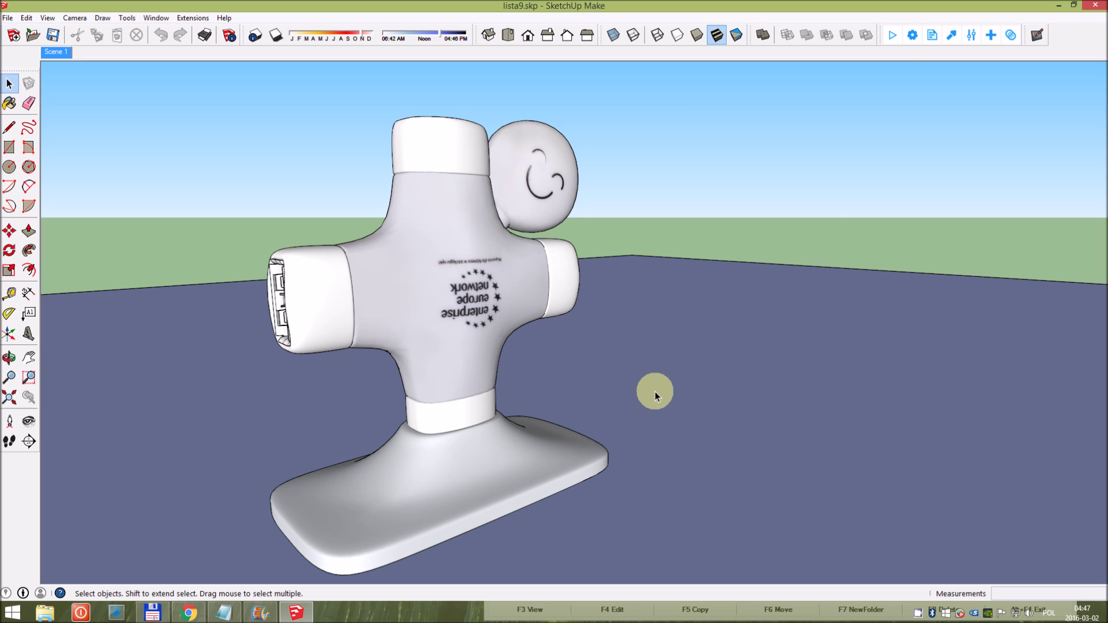
- Start a Brighter3D render of the statue, then move the render window up-left and enlarge it
click(892, 34)
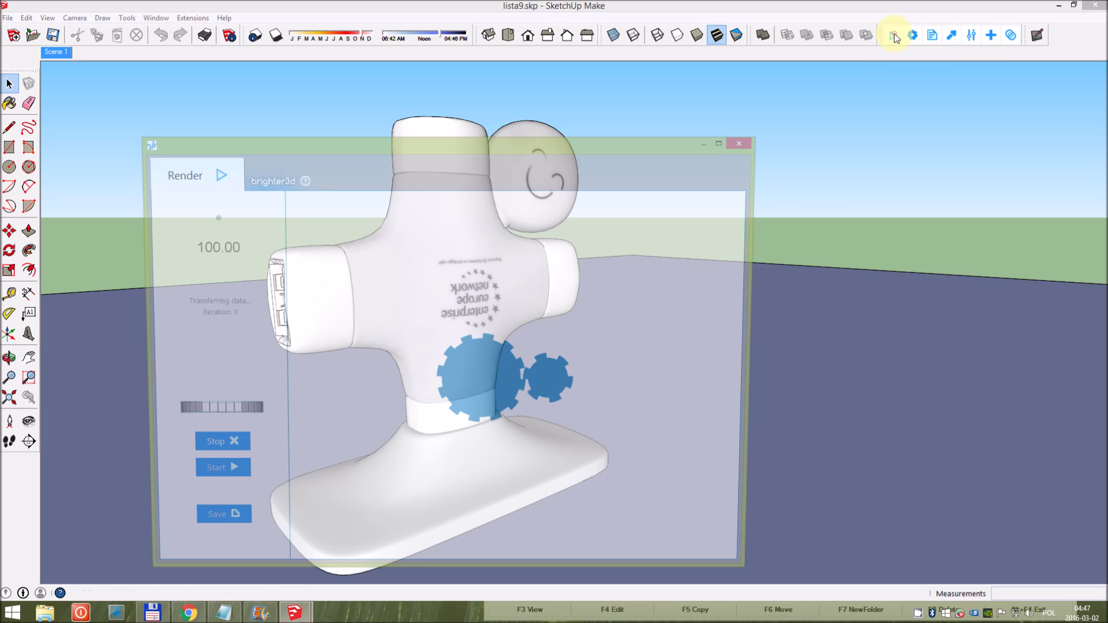
drag(505, 143, 431, 70)
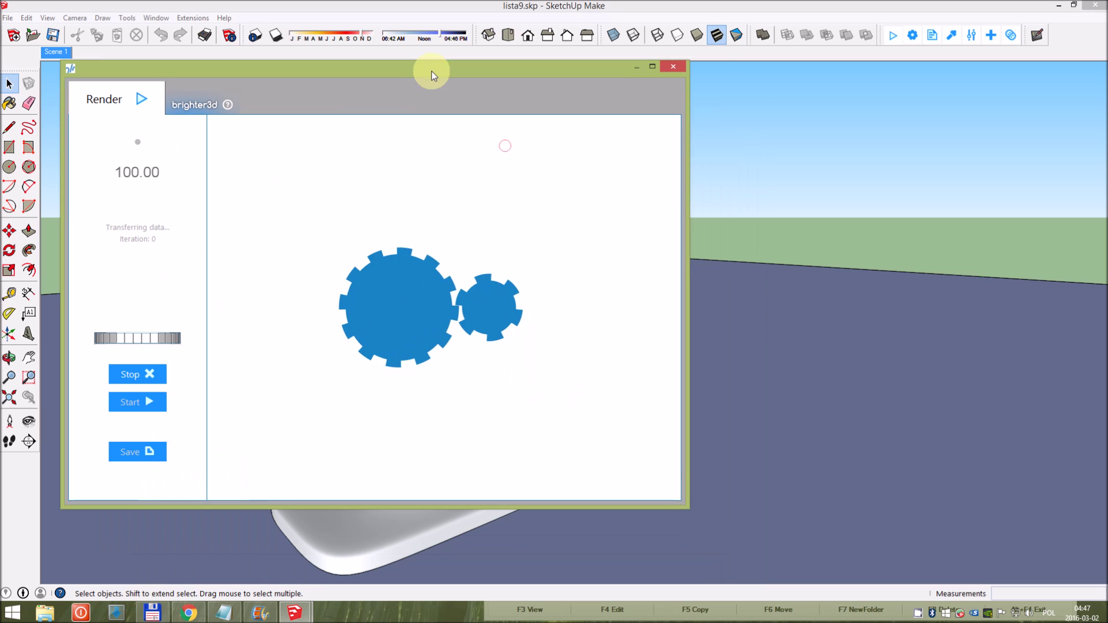
drag(687, 506, 916, 577)
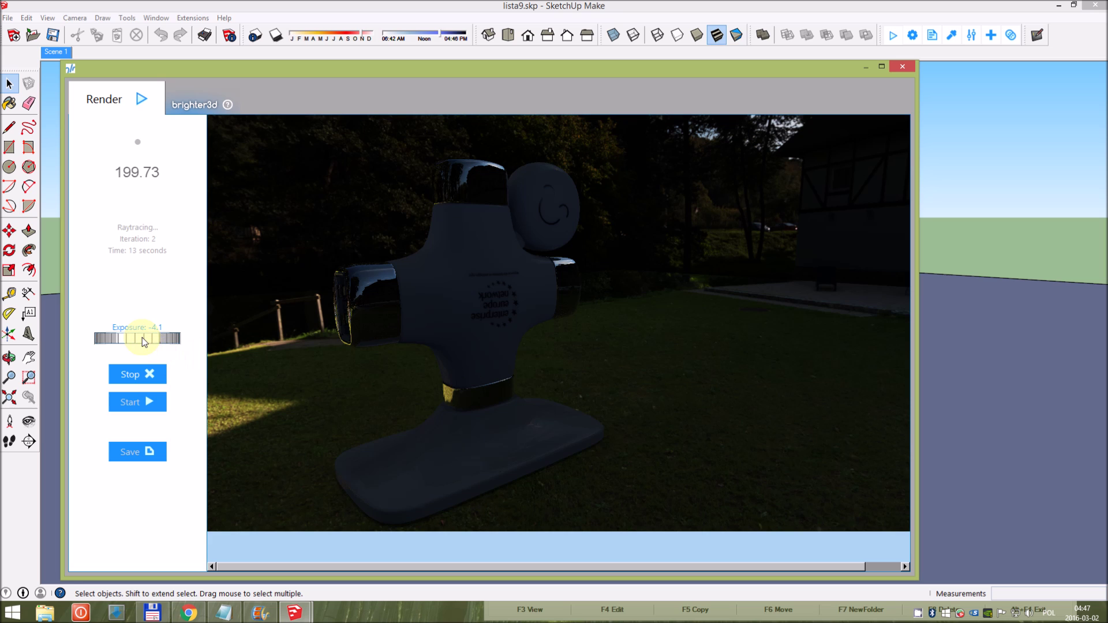
- Adjust the render exposure to 2.4
drag(142, 338, 183, 340)
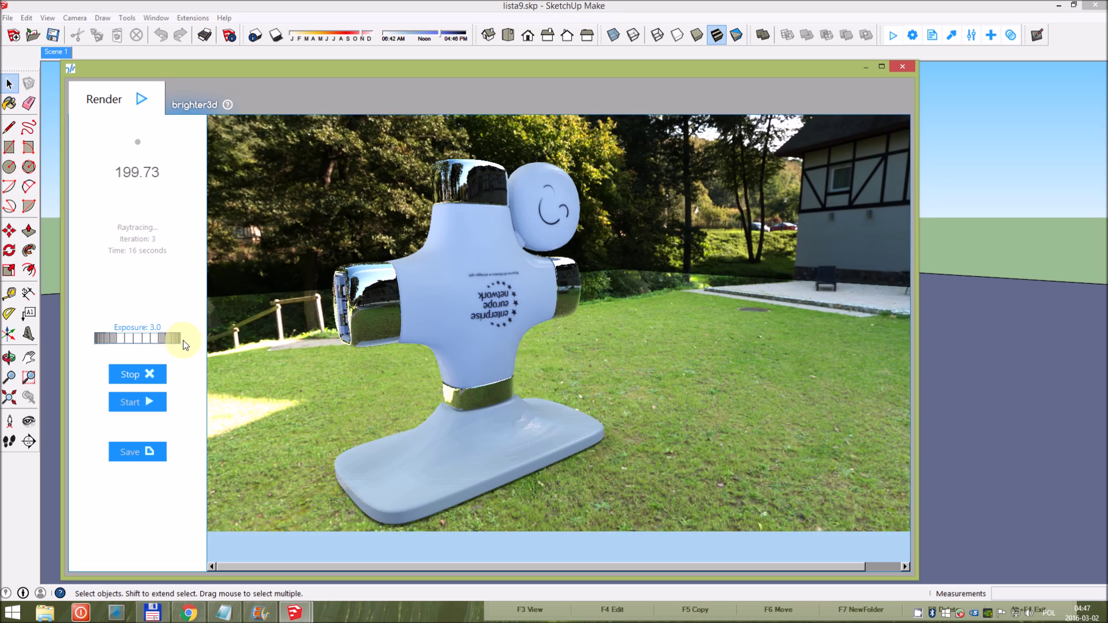
drag(183, 339, 175, 341)
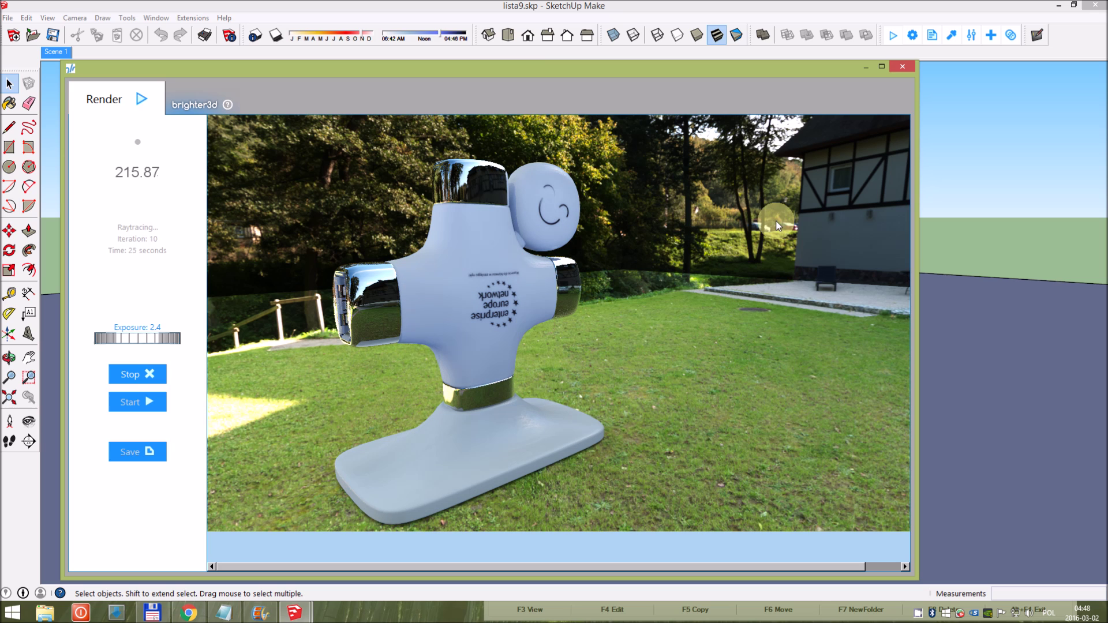
click(910, 37)
- Lower the Additional Settings background strength to 2.24 and re-render the statue
click(235, 111)
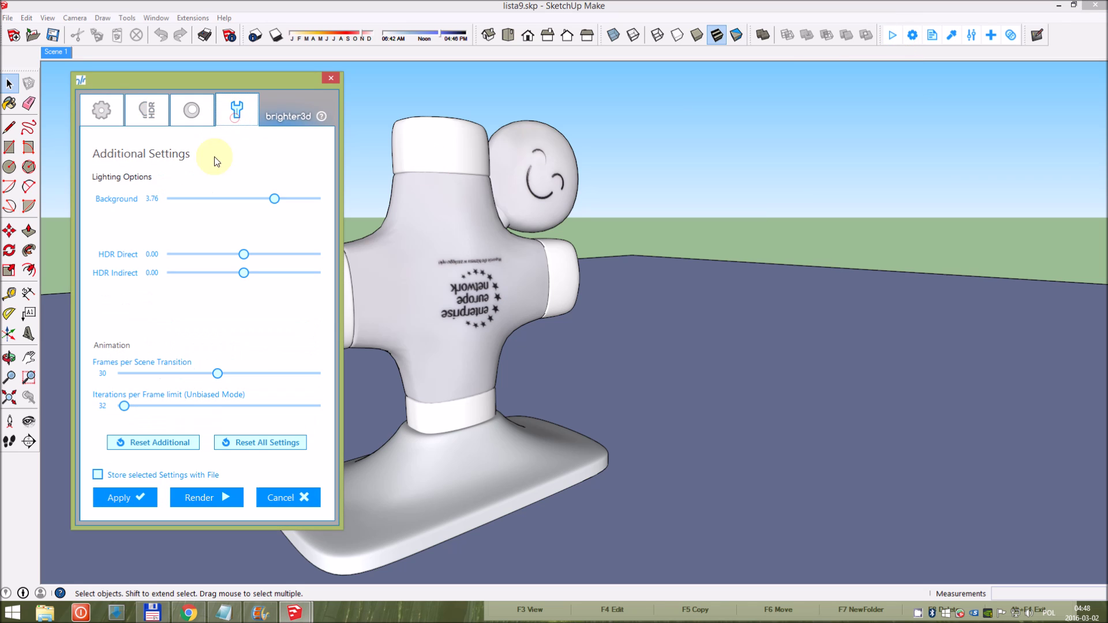
click(273, 200)
drag(273, 202, 264, 201)
click(207, 497)
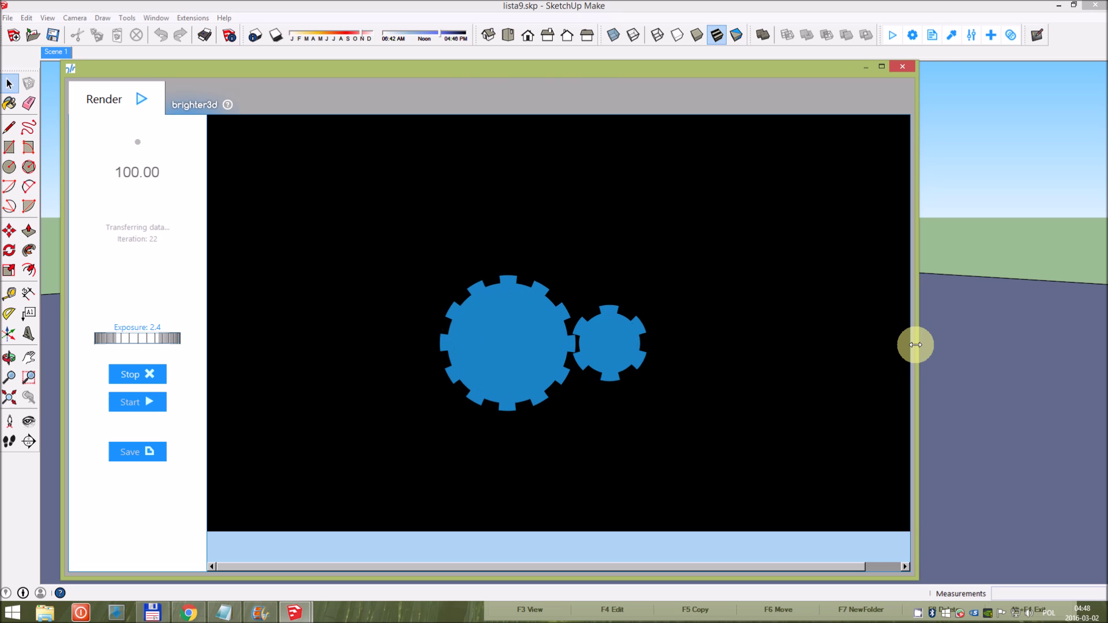
- Widen the render window and set the statue render's exposure to 4.1
drag(915, 347, 970, 329)
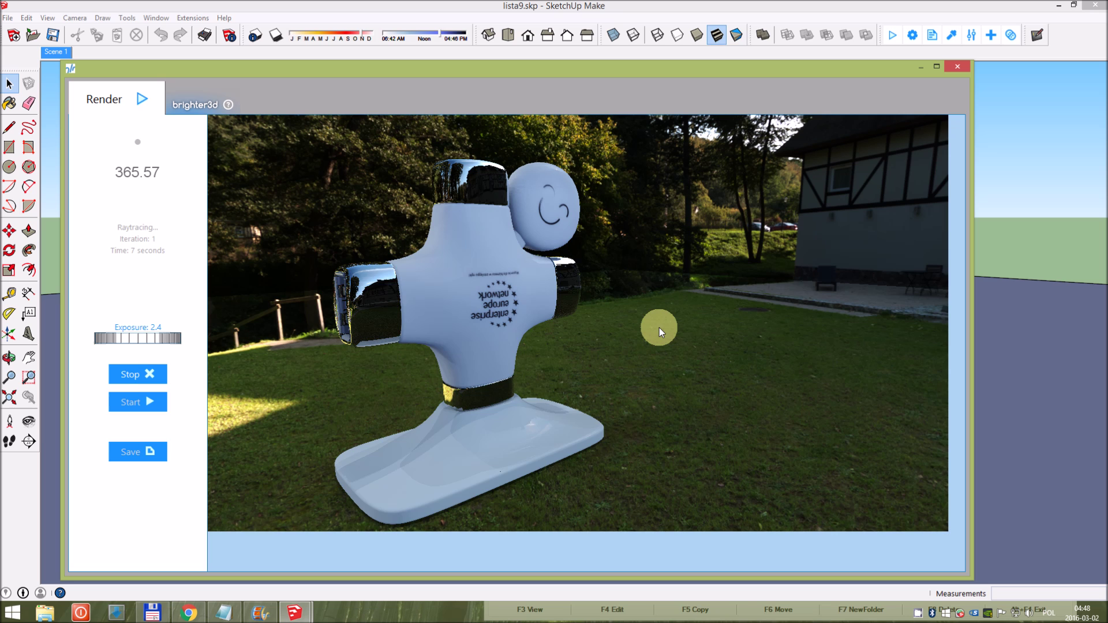
click(146, 340)
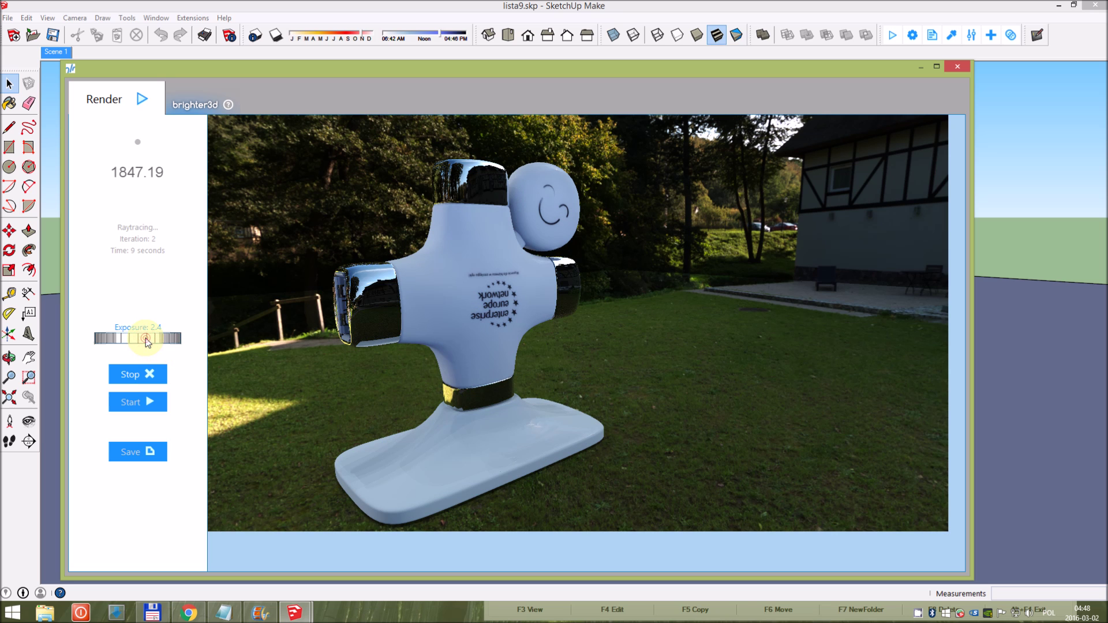
drag(146, 339, 186, 343)
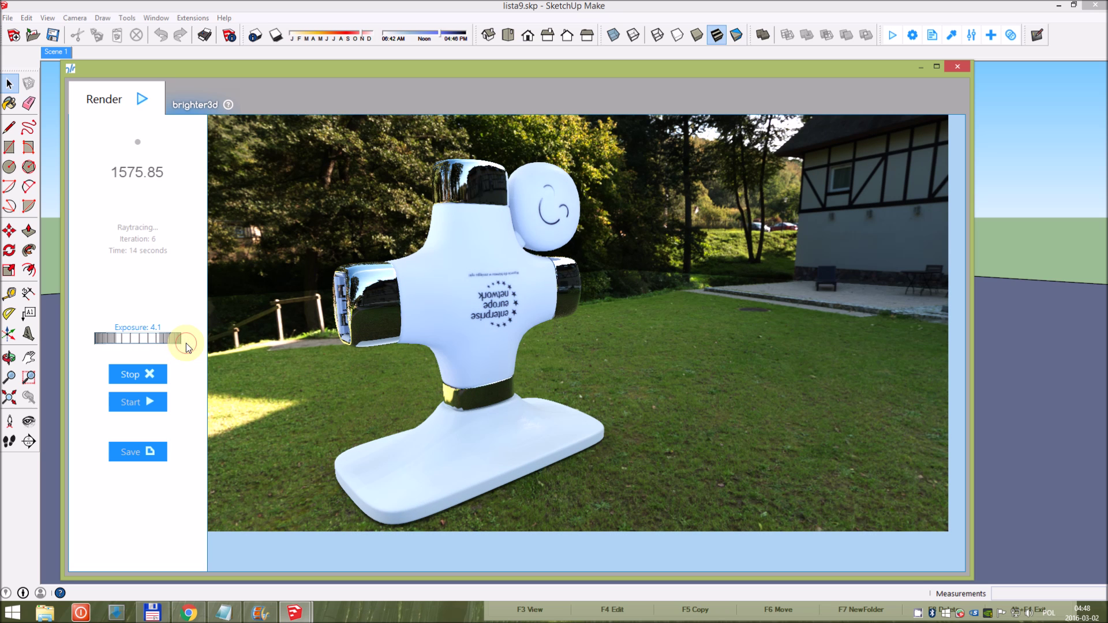
- Tick Brighter3D renderer under Preferences > Extensions and confirm with OK
click(144, 17)
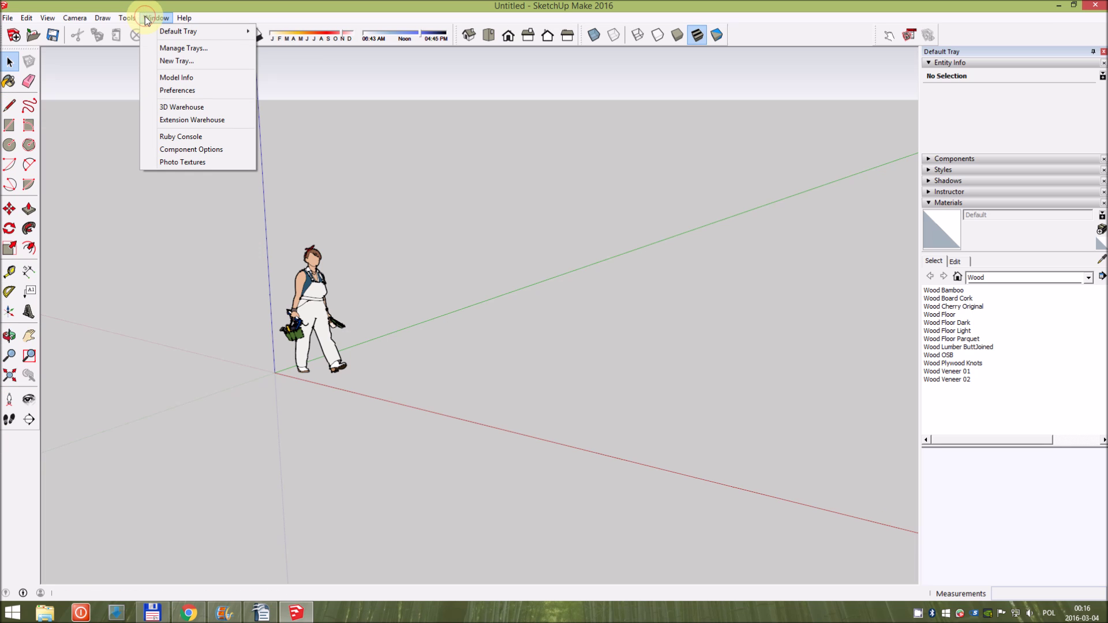
click(178, 90)
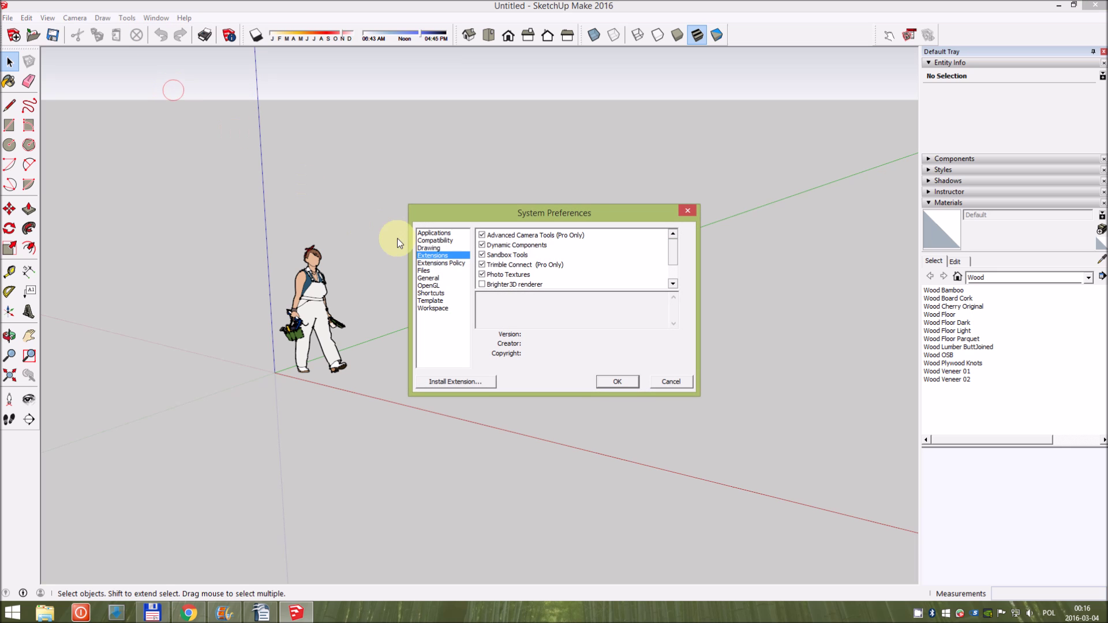
scroll(673, 251, down, 1)
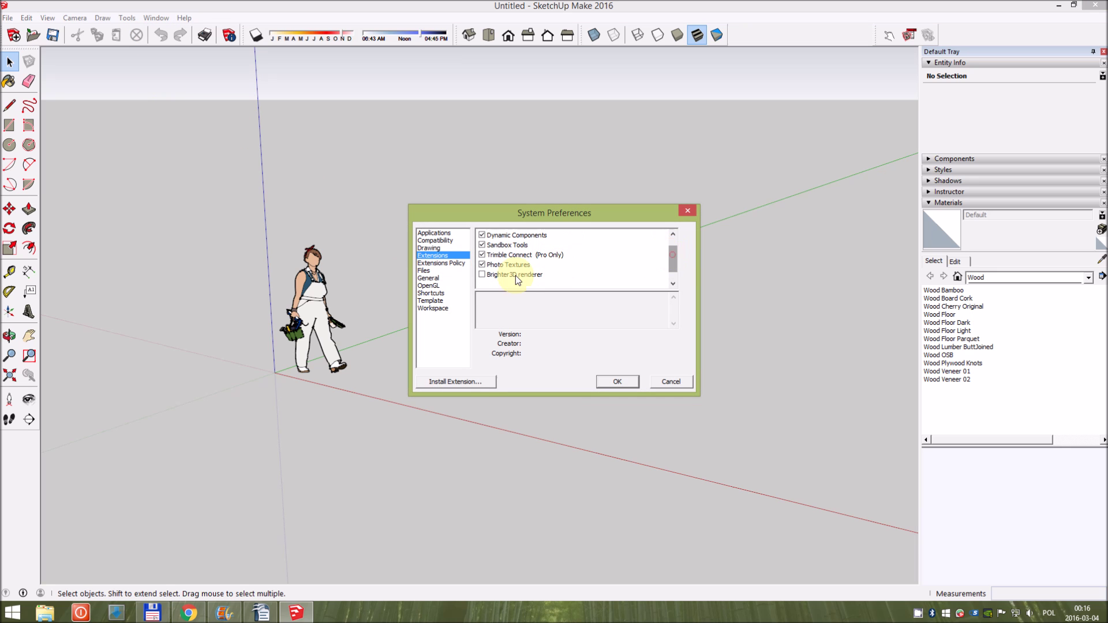
click(486, 274)
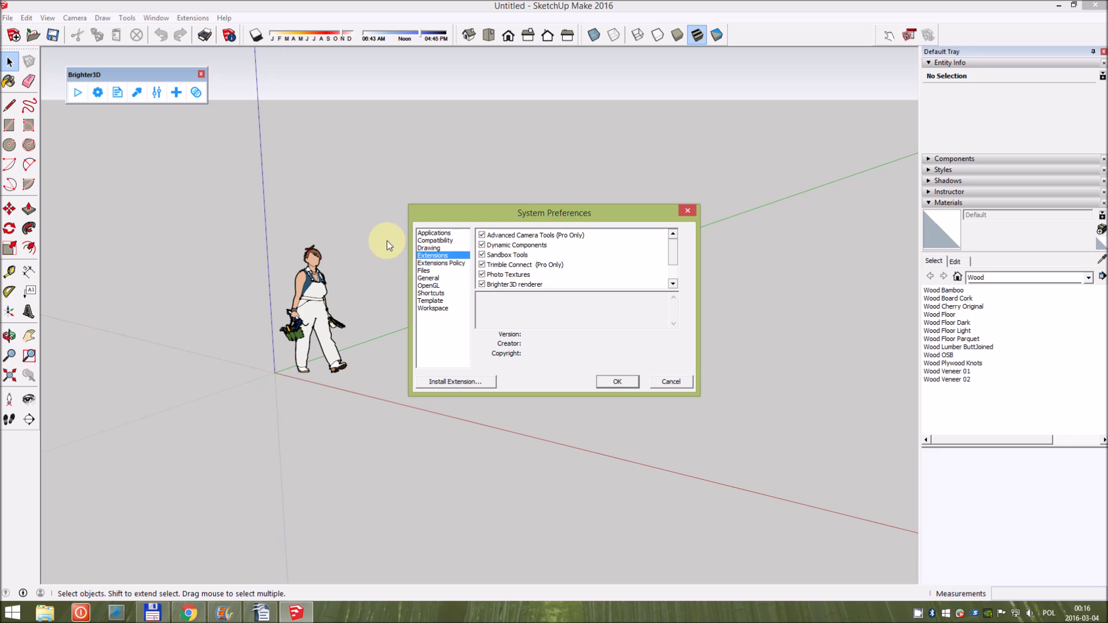
click(611, 385)
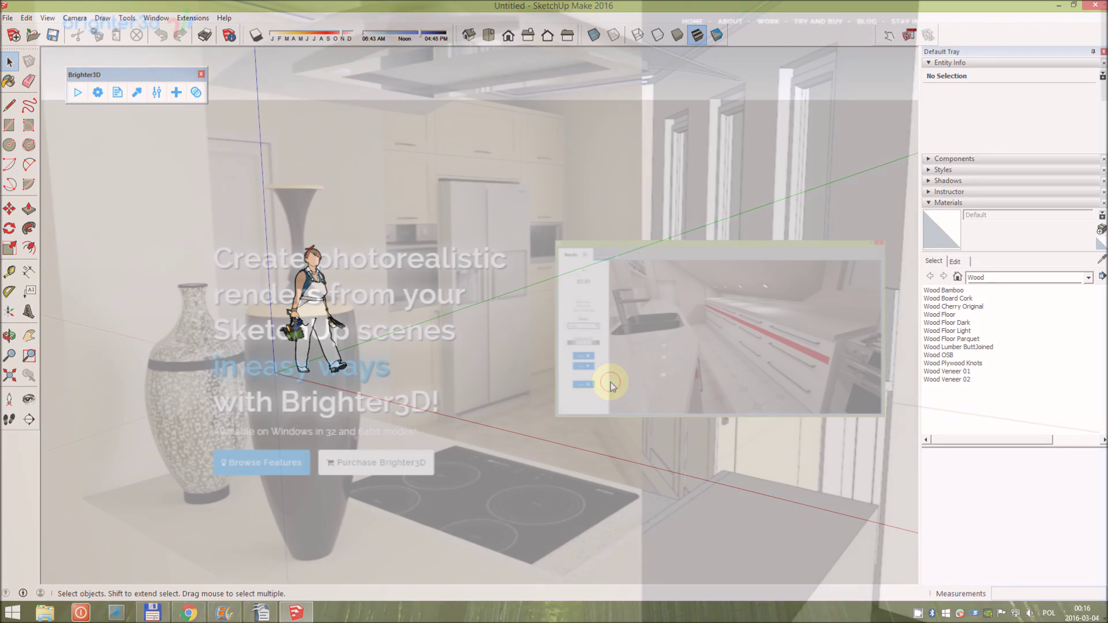